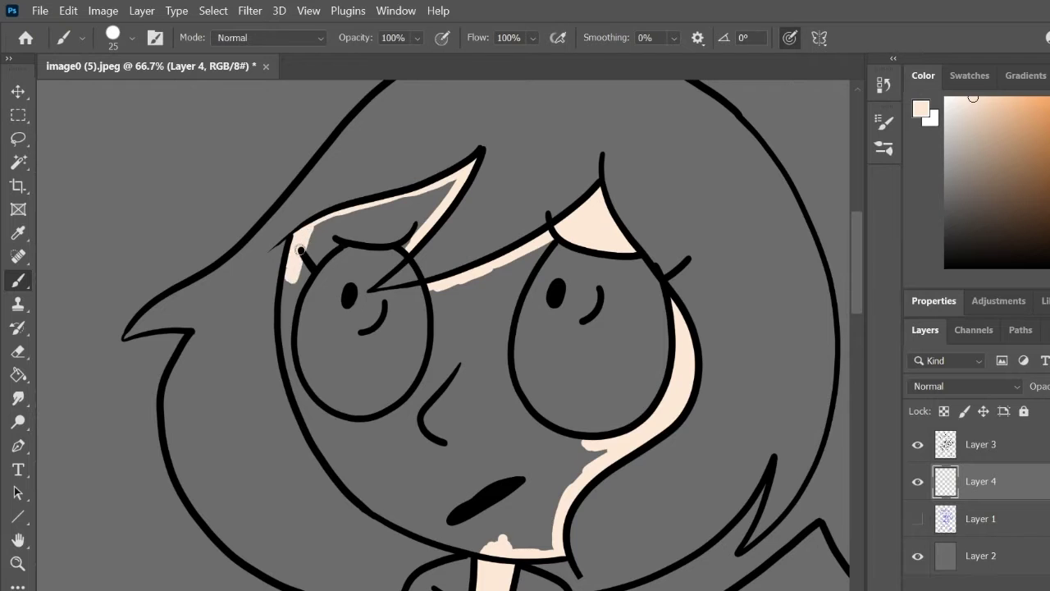
pyautogui.press('g')
pyautogui.click(406, 475)
pyautogui.hotkey('ctrl', 'z')
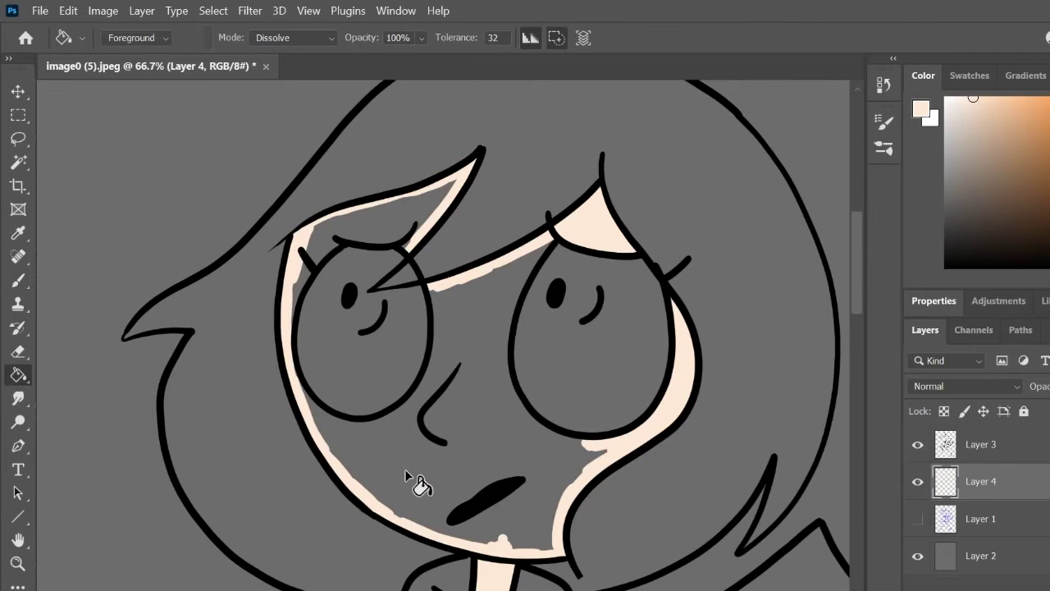
# Outline the face around both eyes in the skin tone and fill the rest of the face and forehead
pyautogui.press('b')
pyautogui.moveTo(533, 258)
pyautogui.mouseDown()
pyautogui.moveTo(504, 375)
pyautogui.moveTo(591, 446)
pyautogui.mouseUp()
pyautogui.moveTo(442, 289)
pyautogui.mouseDown()
pyautogui.moveTo(437, 351)
pyautogui.moveTo(294, 367)
pyautogui.mouseUp()
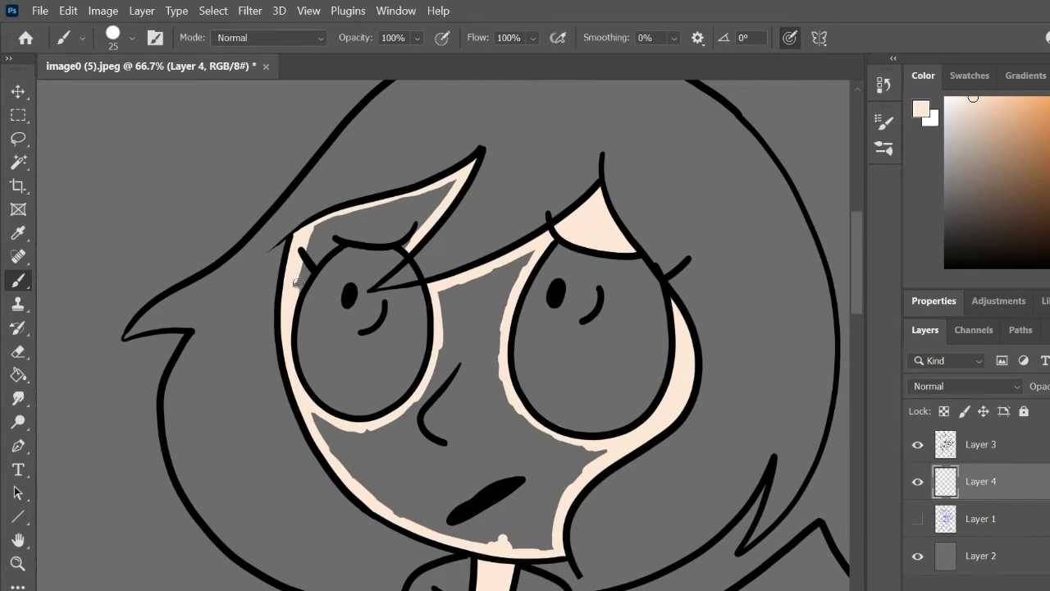
pyautogui.moveTo(297, 283)
pyautogui.mouseDown()
pyautogui.moveTo(394, 234)
pyautogui.moveTo(305, 279)
pyautogui.mouseUp()
pyautogui.press('g')
pyautogui.click(410, 227)
pyautogui.press('b')
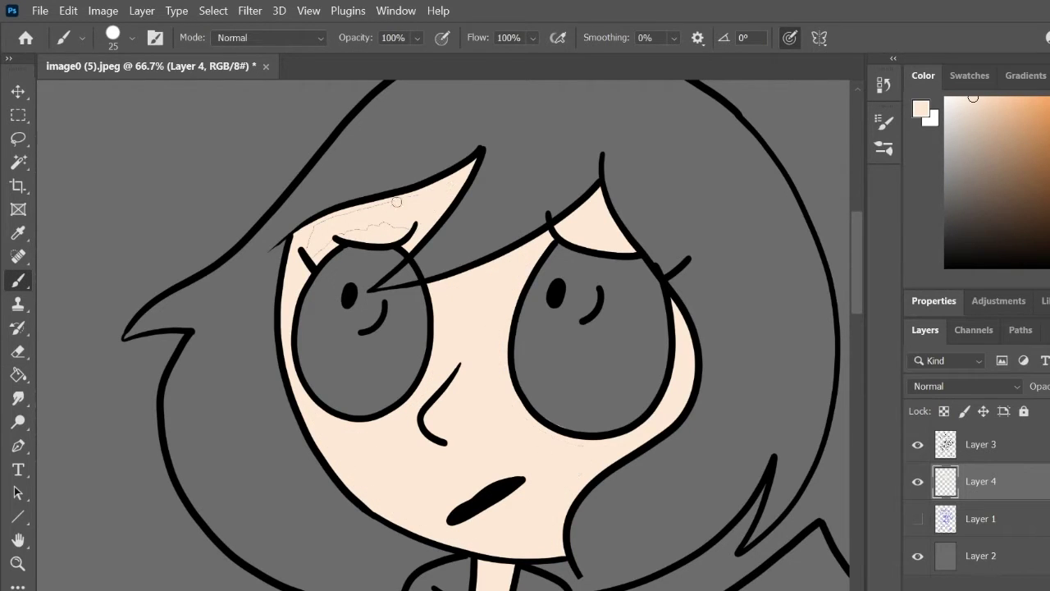
pyautogui.click(932, 121)
pyautogui.moveTo(603, 313); pyautogui.dragTo(590, 392)
pyautogui.hotkey('ctrl', 'z')
# Set the painting colour to white and fill the larger eye on the right side of the face
pyautogui.click(924, 110)
pyautogui.click(946, 98)
pyautogui.moveTo(600, 266)
pyautogui.mouseDown()
pyautogui.moveTo(576, 273)
pyautogui.moveTo(560, 247)
pyautogui.moveTo(651, 274)
pyautogui.moveTo(645, 406)
pyautogui.moveTo(607, 427)
pyautogui.moveTo(529, 390)
pyautogui.moveTo(522, 330)
pyautogui.moveTo(534, 296)
pyautogui.mouseUp()
pyautogui.press('g')
pyautogui.click(533, 296)
pyautogui.press('b')
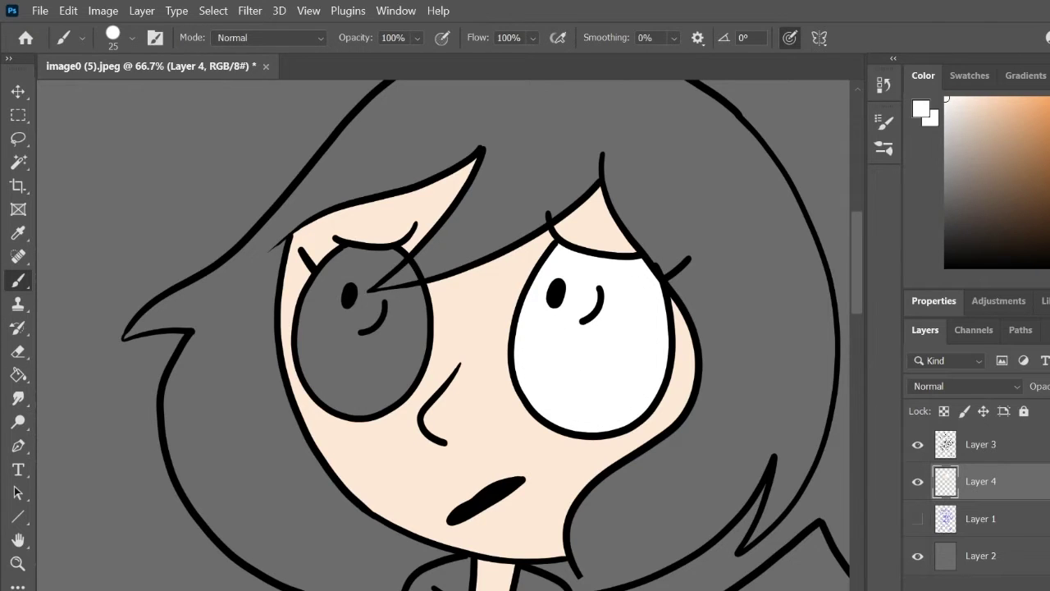
# Outline the inside of the smaller eye in white and fill its remaining area
pyautogui.moveTo(379, 355)
pyautogui.mouseDown()
pyautogui.moveTo(361, 289)
pyautogui.moveTo(388, 257)
pyautogui.moveTo(344, 307)
pyautogui.moveTo(353, 251)
pyautogui.moveTo(334, 267)
pyautogui.moveTo(303, 351)
pyautogui.moveTo(388, 396)
pyautogui.moveTo(420, 345)
pyautogui.moveTo(416, 291)
pyautogui.moveTo(361, 312)
pyautogui.mouseUp()
pyautogui.press('g')
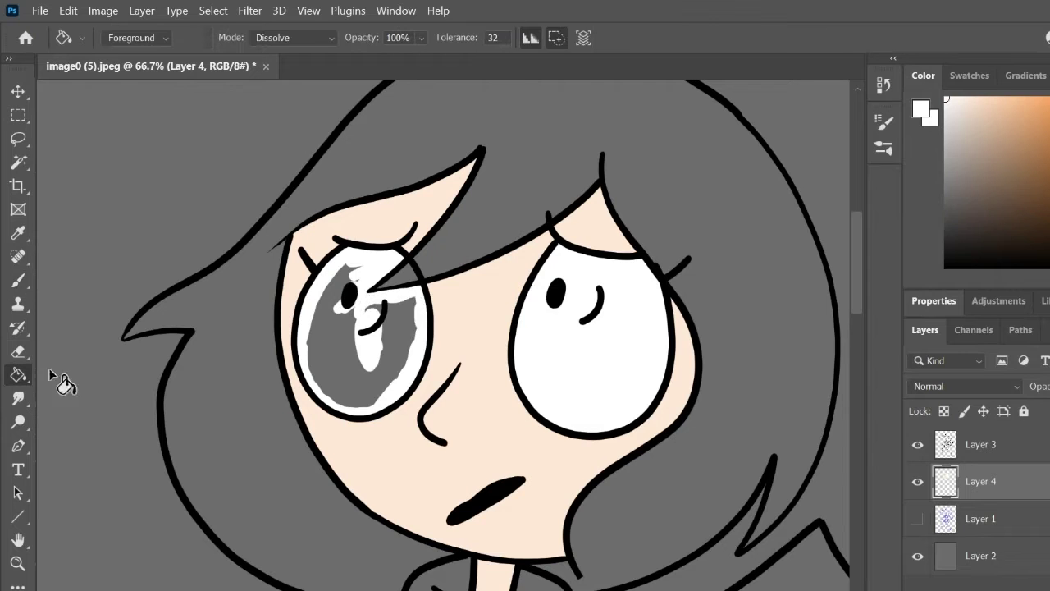
pyautogui.click(344, 272)
pyautogui.press('b')
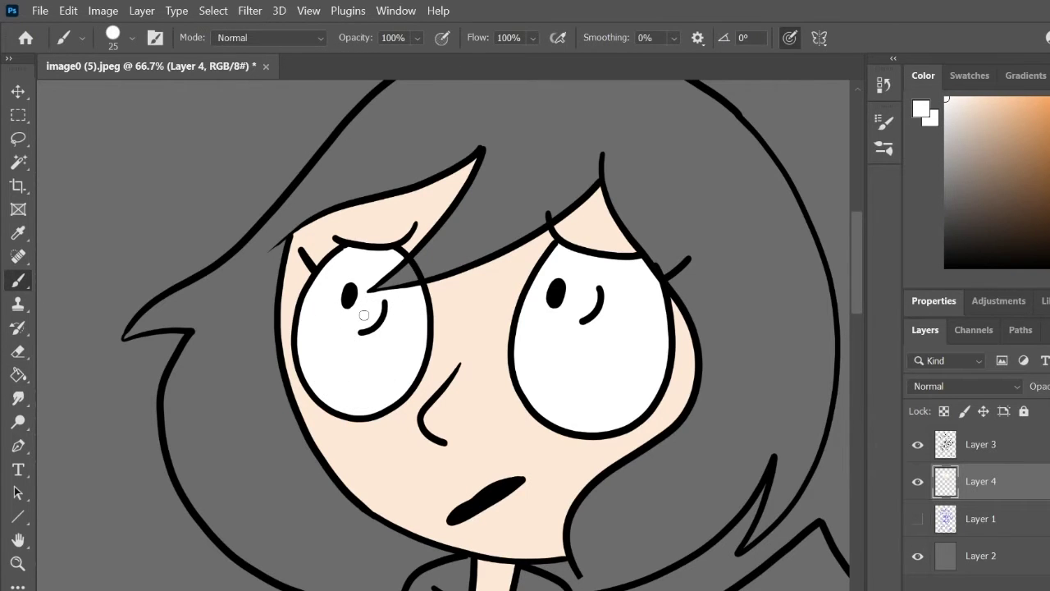
# Sample the skin tone from the hand holding the axe and paint both bare legs with it
pyautogui.scroll(-10, 364, 315)
pyautogui.moveTo(361, 237)
pyautogui.mouseDown()
pyautogui.moveTo(326, 281)
pyautogui.moveTo(275, 398)
pyautogui.moveTo(309, 379)
pyautogui.mouseUp()
pyautogui.hotkey('ctrl', 'z')
pyautogui.moveTo(344, 214); pyautogui.dragTo(365, 397)
pyautogui.click(18, 233)
pyautogui.click(315, 220)
pyautogui.click(19, 280)
pyautogui.moveTo(362, 458)
pyautogui.mouseDown()
pyautogui.moveTo(294, 581)
pyautogui.moveTo(358, 498)
pyautogui.moveTo(353, 461)
pyautogui.moveTo(378, 419)
pyautogui.mouseUp()
pyautogui.moveTo(649, 428)
pyautogui.mouseDown()
pyautogui.moveTo(659, 495)
pyautogui.moveTo(638, 539)
pyautogui.moveTo(648, 464)
pyautogui.mouseUp()
# Paint both legs of the shorts dark grey
pyautogui.click(945, 220)
pyautogui.moveTo(647, 285)
pyautogui.mouseDown()
pyautogui.moveTo(548, 317)
pyautogui.moveTo(539, 361)
pyautogui.moveTo(576, 425)
pyautogui.moveTo(661, 395)
pyautogui.moveTo(693, 367)
pyautogui.moveTo(608, 317)
pyautogui.moveTo(546, 330)
pyautogui.moveTo(561, 398)
pyautogui.moveTo(666, 380)
pyautogui.moveTo(591, 324)
pyautogui.moveTo(578, 387)
pyautogui.mouseUp()
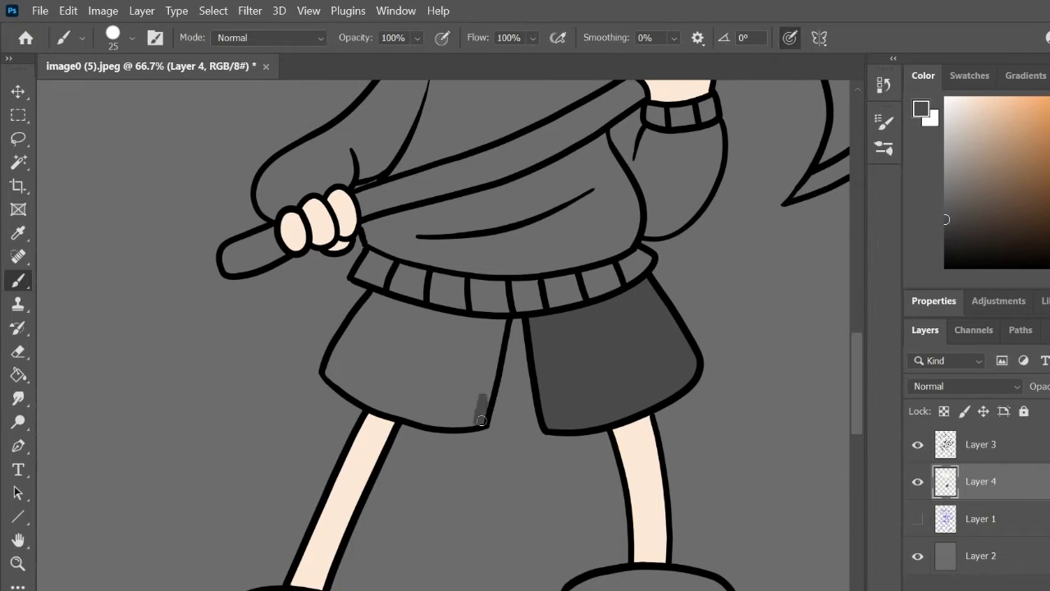
pyautogui.moveTo(482, 420); pyautogui.dragTo(464, 378)
pyautogui.moveTo(503, 324)
pyautogui.mouseDown()
pyautogui.moveTo(373, 295)
pyautogui.moveTo(334, 364)
pyautogui.moveTo(393, 413)
pyautogui.moveTo(455, 378)
pyautogui.moveTo(417, 404)
pyautogui.moveTo(447, 421)
pyautogui.moveTo(439, 418)
pyautogui.moveTo(469, 330)
pyautogui.moveTo(348, 350)
pyautogui.moveTo(348, 370)
pyautogui.moveTo(374, 398)
pyautogui.moveTo(425, 329)
pyautogui.moveTo(457, 363)
pyautogui.mouseUp()
# Choose a medium brown and paint all visible sections of the axe handle with it
pyautogui.scroll(5, 426, 397)
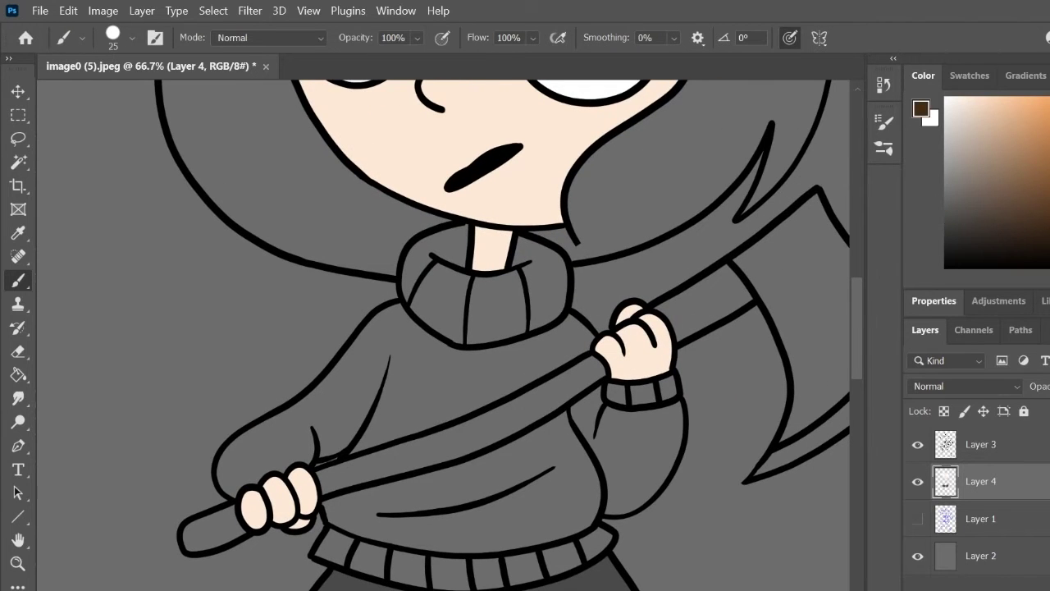
pyautogui.moveTo(712, 303)
pyautogui.mouseDown()
pyautogui.moveTo(728, 273)
pyautogui.moveTo(673, 305)
pyautogui.moveTo(727, 297)
pyautogui.mouseUp()
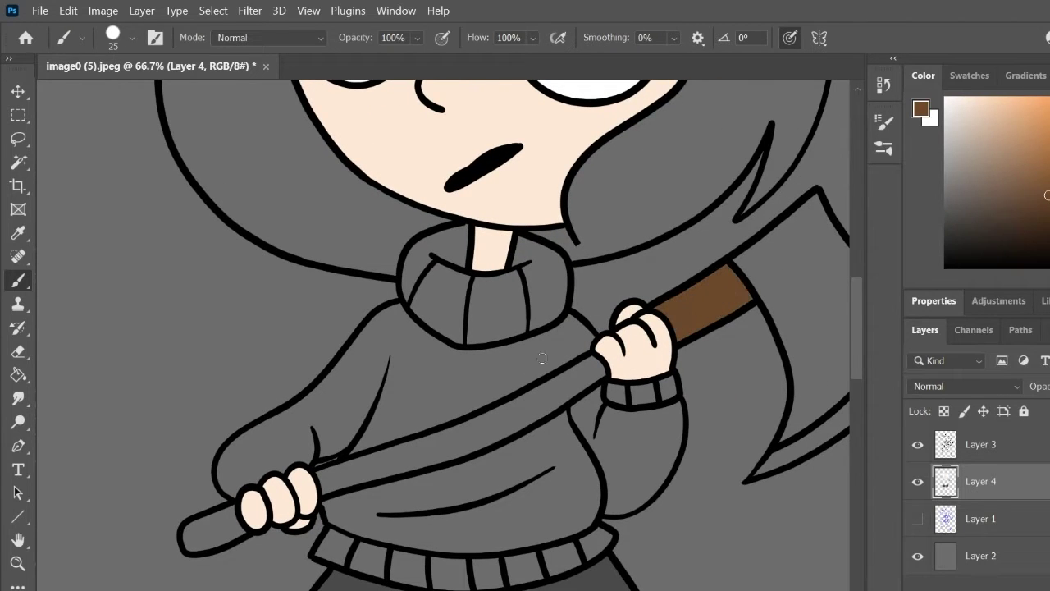
pyautogui.moveTo(233, 507)
pyautogui.mouseDown()
pyautogui.moveTo(188, 538)
pyautogui.moveTo(236, 537)
pyautogui.moveTo(200, 531)
pyautogui.mouseUp()
pyautogui.moveTo(556, 399)
pyautogui.mouseDown()
pyautogui.moveTo(365, 467)
pyautogui.moveTo(419, 457)
pyautogui.moveTo(546, 393)
pyautogui.mouseUp()
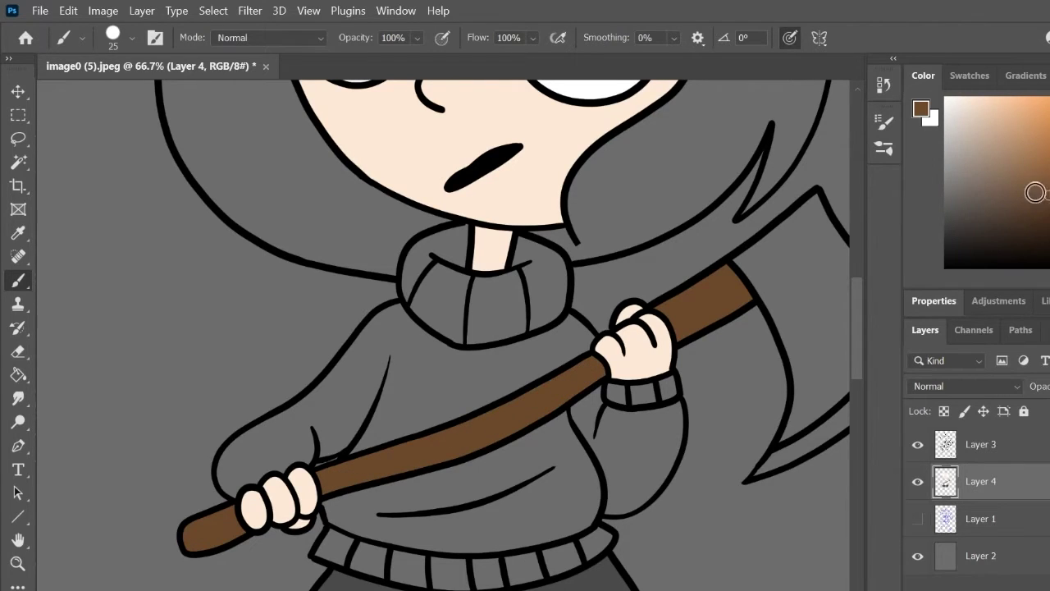
# Choose a muted grey-brown, outline the inside of the left boot and fill the boot with it
pyautogui.click(974, 147)
pyautogui.moveTo(731, 434)
pyautogui.mouseDown()
pyautogui.moveTo(785, 188)
pyautogui.moveTo(840, 191)
pyautogui.mouseUp()
pyautogui.moveTo(417, 390)
pyautogui.mouseDown()
pyautogui.moveTo(448, 330)
pyautogui.moveTo(442, 276)
pyautogui.mouseUp()
pyautogui.click(972, 175)
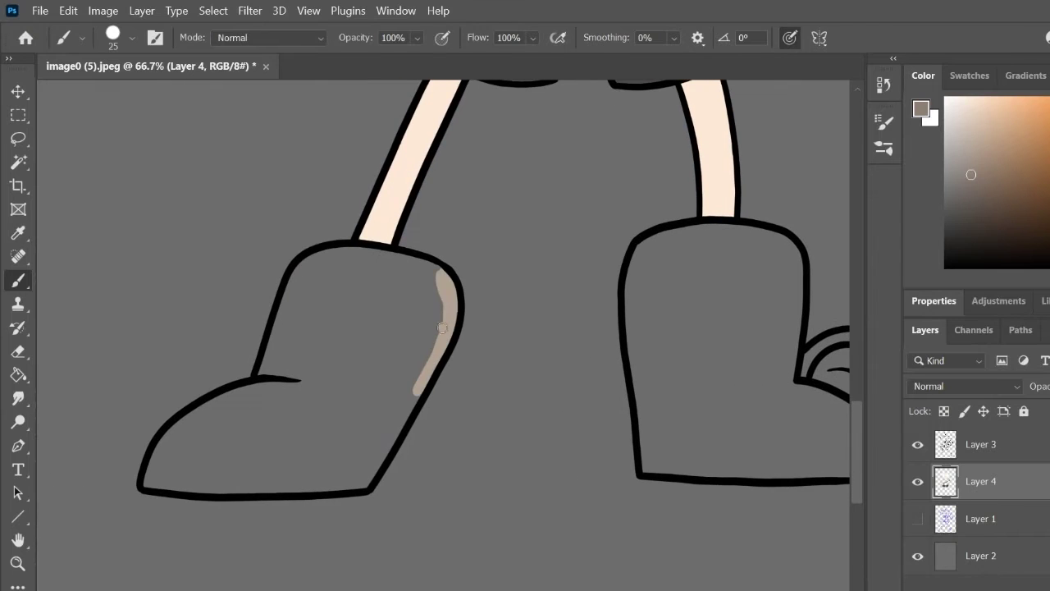
pyautogui.moveTo(442, 328)
pyautogui.mouseDown()
pyautogui.moveTo(446, 284)
pyautogui.moveTo(440, 339)
pyautogui.moveTo(356, 488)
pyautogui.moveTo(151, 486)
pyautogui.moveTo(243, 389)
pyautogui.moveTo(234, 394)
pyautogui.moveTo(297, 357)
pyautogui.moveTo(285, 375)
pyautogui.moveTo(271, 353)
pyautogui.mouseUp()
pyautogui.moveTo(423, 264)
pyautogui.mouseDown()
pyautogui.moveTo(344, 252)
pyautogui.moveTo(305, 307)
pyautogui.mouseUp()
pyautogui.press('g')
pyautogui.click(325, 330)
pyautogui.press('b')
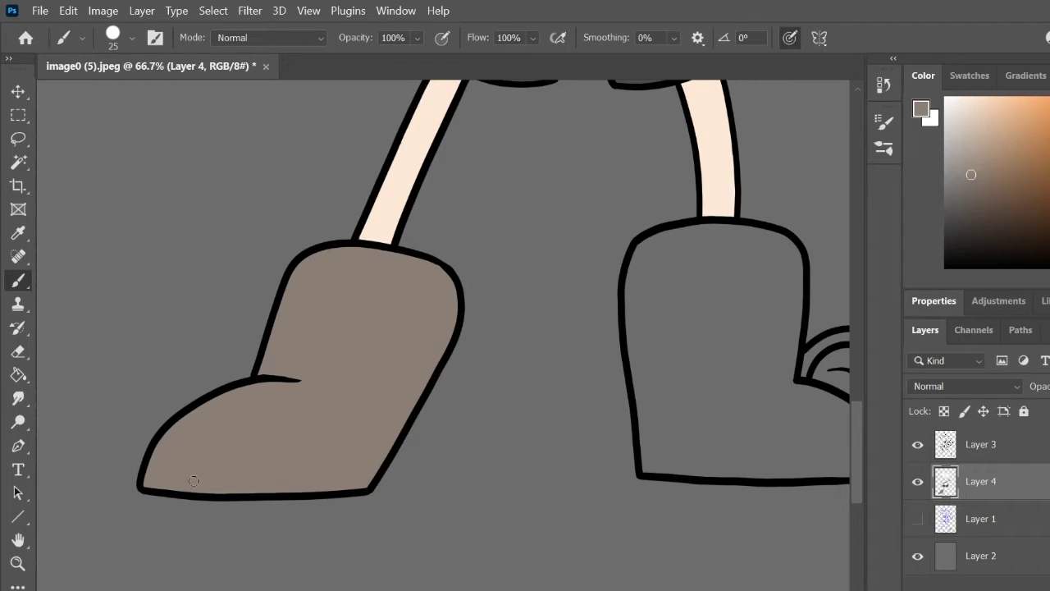
# Paint the right boot in the same grey-brown and the snail's shell in a much darker grey-brown
pyautogui.moveTo(778, 343)
pyautogui.mouseDown()
pyautogui.moveTo(792, 255)
pyautogui.moveTo(697, 229)
pyautogui.moveTo(568, 285)
pyautogui.moveTo(467, 302)
pyautogui.moveTo(482, 448)
pyautogui.moveTo(517, 459)
pyautogui.mouseUp()
pyautogui.moveTo(632, 374)
pyautogui.mouseDown()
pyautogui.moveTo(681, 394)
pyautogui.moveTo(730, 462)
pyautogui.moveTo(576, 457)
pyautogui.moveTo(574, 246)
pyautogui.moveTo(533, 385)
pyautogui.moveTo(493, 443)
pyautogui.moveTo(511, 232)
pyautogui.moveTo(513, 394)
pyautogui.moveTo(493, 246)
pyautogui.mouseUp()
pyautogui.moveTo(718, 451)
pyautogui.mouseDown()
pyautogui.moveTo(595, 389)
pyautogui.moveTo(599, 454)
pyautogui.mouseUp()
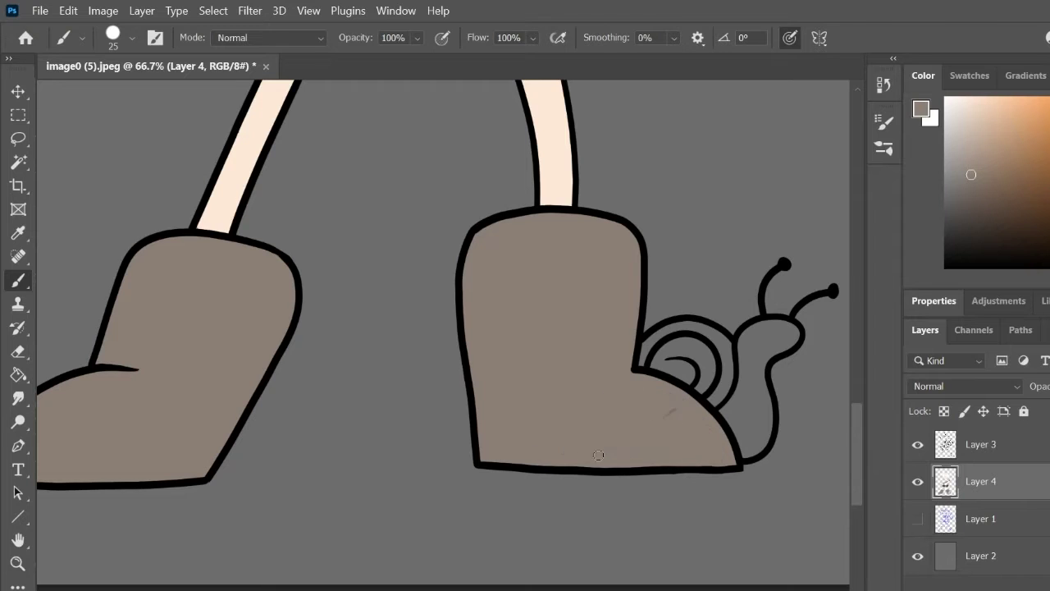
pyautogui.click(965, 218)
pyautogui.moveTo(707, 404)
pyautogui.mouseDown()
pyautogui.moveTo(730, 368)
pyautogui.moveTo(677, 325)
pyautogui.moveTo(654, 362)
pyautogui.moveTo(699, 350)
pyautogui.moveTo(648, 349)
pyautogui.mouseUp()
pyautogui.click(18, 233)
pyautogui.click(563, 384)
pyautogui.click(18, 280)
pyautogui.click(18, 233)
pyautogui.click(225, 197)
pyautogui.click(23, 283)
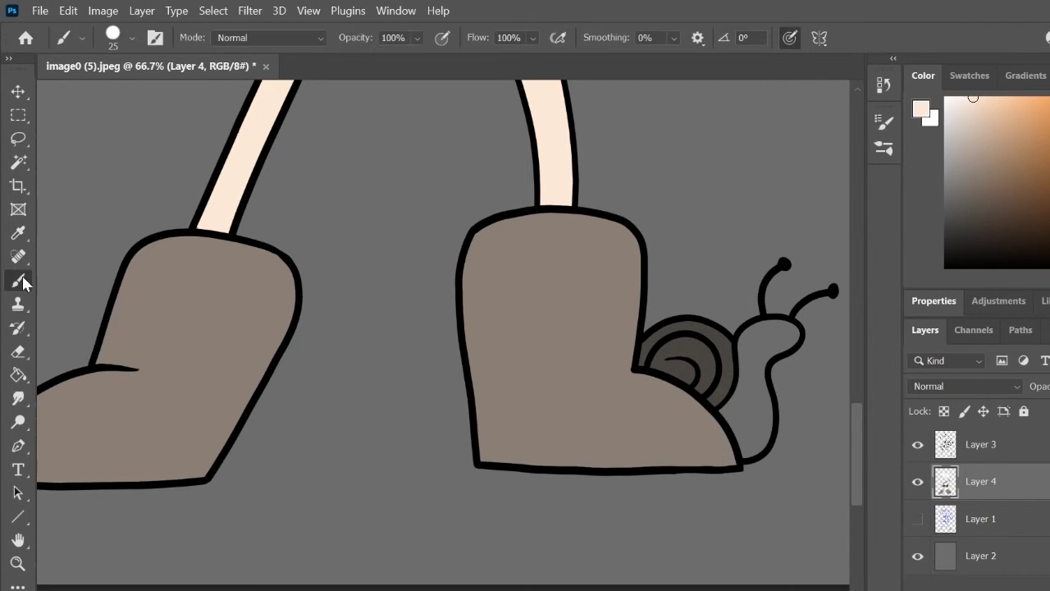
# Sample the boot's grey-brown, darken it slightly, and outline and fill the right part of the hair with it
pyautogui.keyDown('alt'); pyautogui.click(494, 282); pyautogui.keyUp('alt')
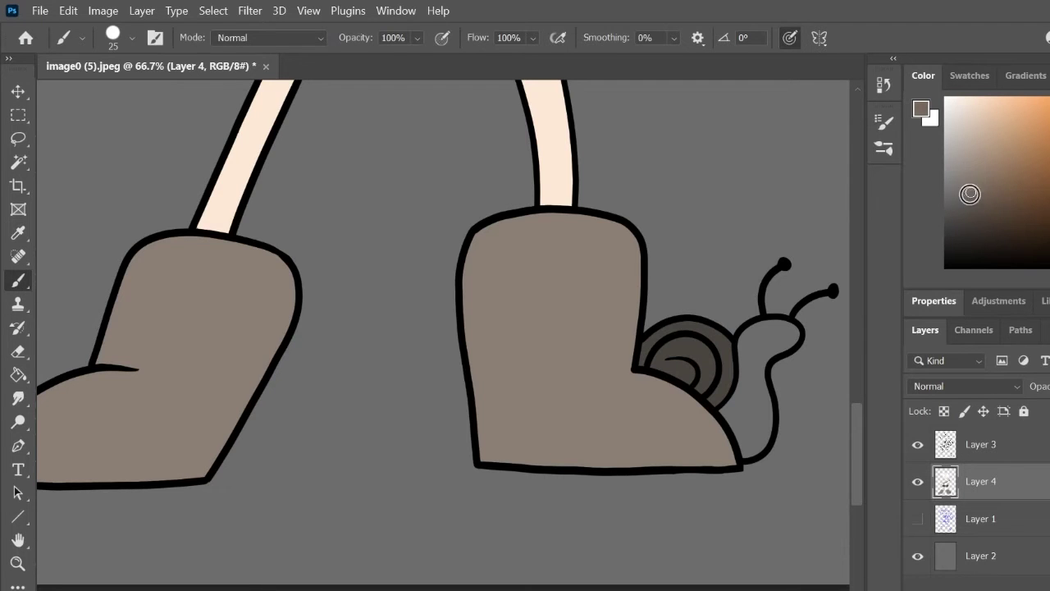
pyautogui.moveTo(656, 329)
pyautogui.mouseDown()
pyautogui.moveTo(661, 340)
pyautogui.moveTo(445, 494)
pyautogui.mouseUp()
pyautogui.hotkey('ctrl', '-')
pyautogui.moveTo(567, 504); pyautogui.dragTo(545, 439)
pyautogui.moveTo(652, 382); pyautogui.dragTo(602, 439)
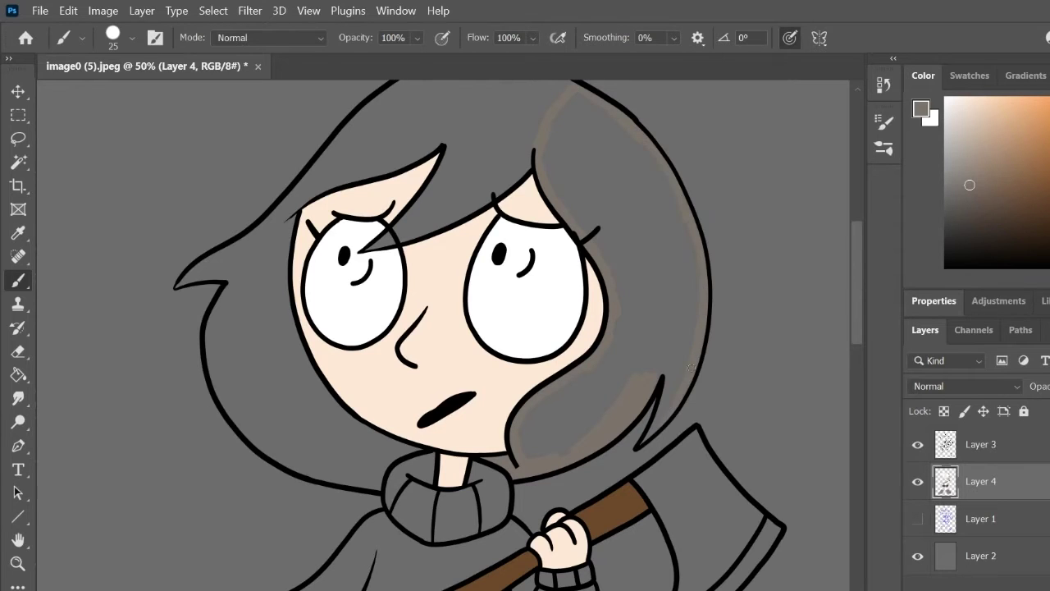
pyautogui.press('g')
pyautogui.click(661, 378)
pyautogui.press('b')
pyautogui.moveTo(622, 97); pyautogui.dragTo(666, 187)
# Enlarge the brush to 81 px and paint the top and left parts of the hair grey-brown
pyautogui.press('e')
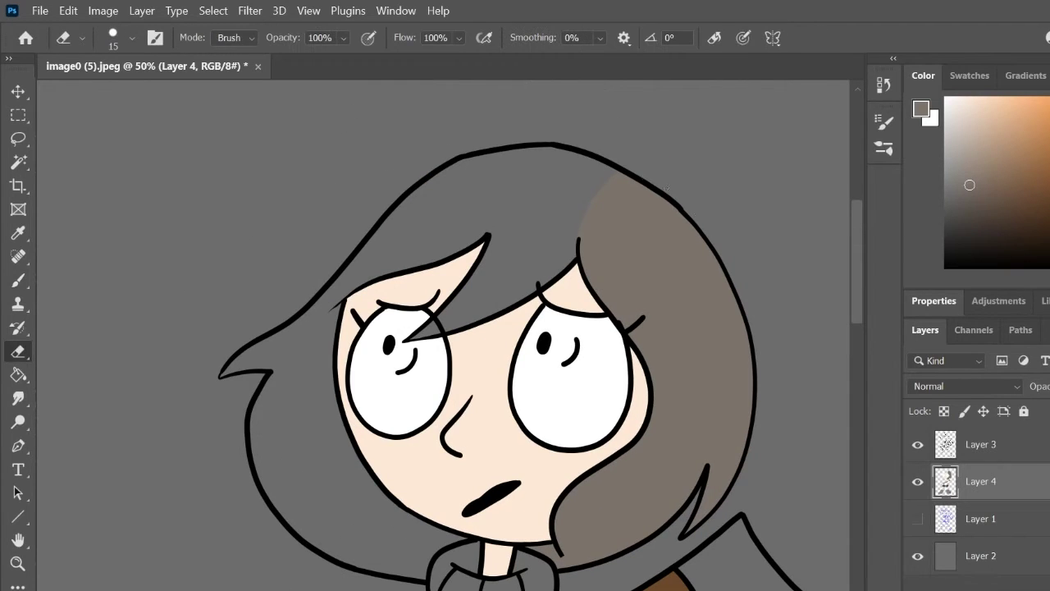
pyautogui.click(24, 283)
pyautogui.click(131, 37)
pyautogui.moveTo(566, 156); pyautogui.dragTo(606, 190)
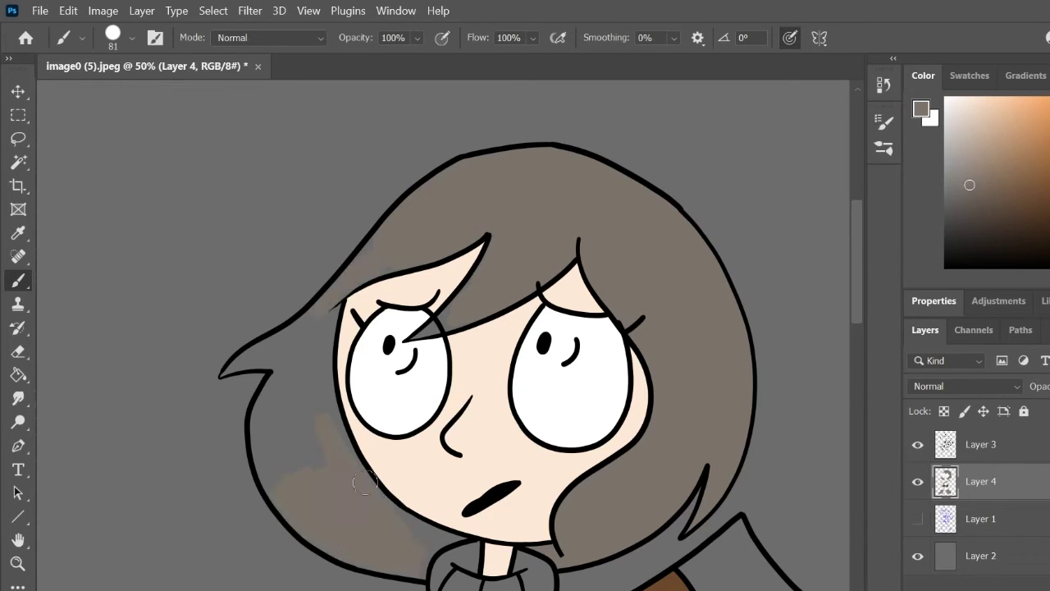
# Reduce the brush to 37 px and fill the unpainted gaps in the hair along the face outline
pyautogui.click(113, 36)
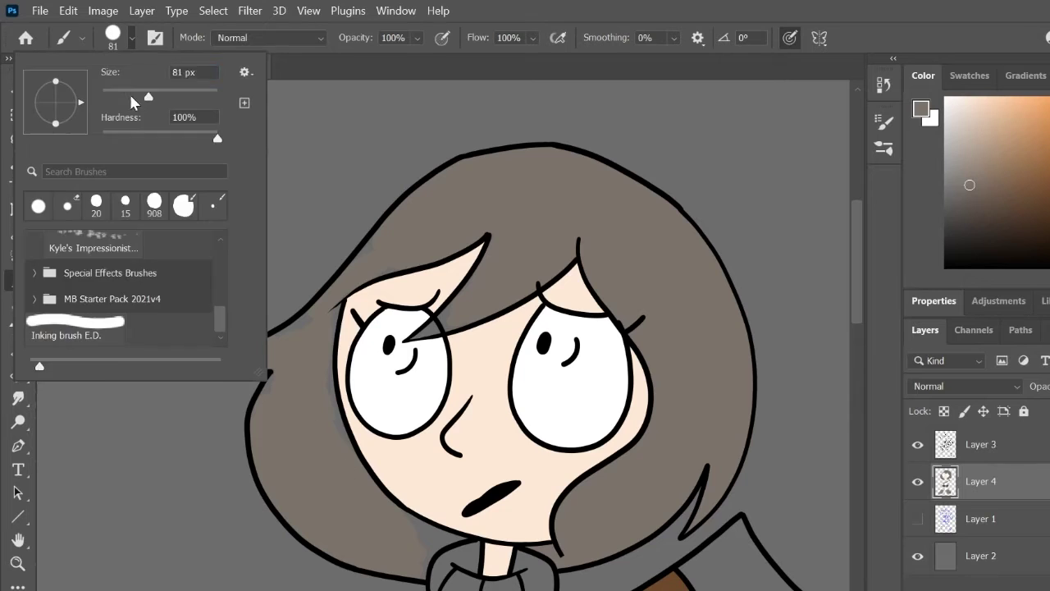
pyautogui.moveTo(129, 92); pyautogui.dragTo(119, 92)
pyautogui.click(355, 274)
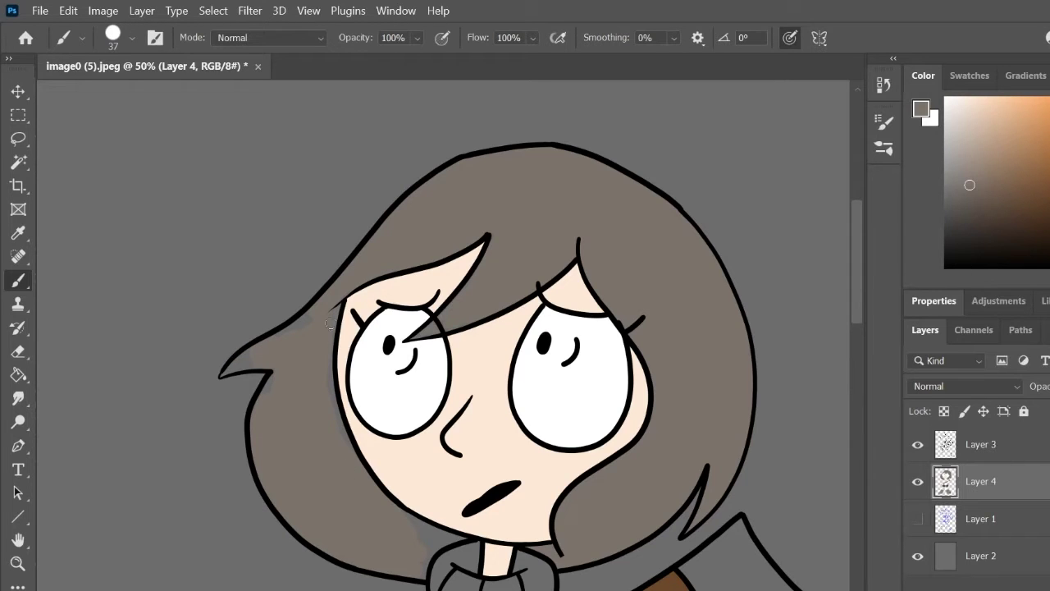
# Reduce the brush to 23 px and touch up the gaps around the pointed hair tip
pyautogui.press('e')
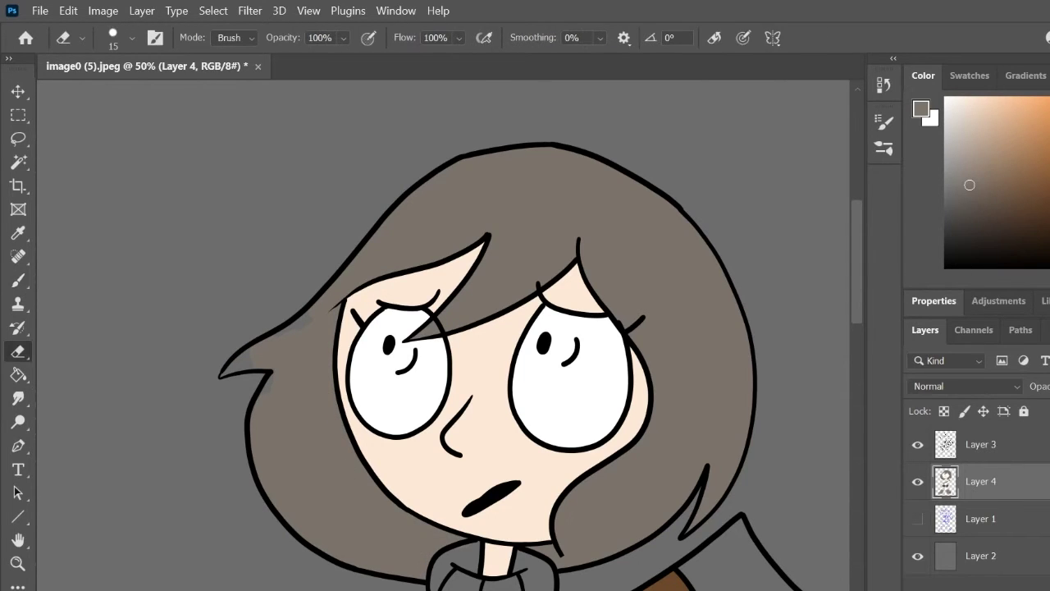
pyautogui.press('b')
pyautogui.click(19, 351)
pyautogui.click(16, 283)
pyautogui.click(113, 37)
pyautogui.moveTo(119, 94); pyautogui.dragTo(114, 93)
pyautogui.click(296, 246)
# Choose a muted teal green and paint the sweater's turtleneck collar with it
pyautogui.scroll(-5, 490, 337)
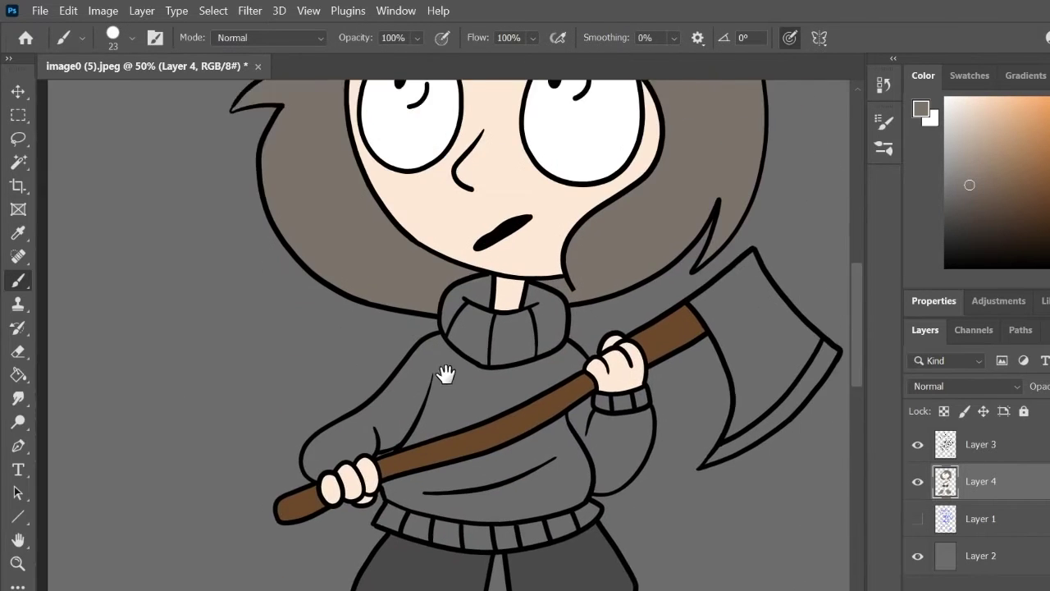
pyautogui.click(999, 176)
pyautogui.moveTo(548, 319)
pyautogui.mouseDown()
pyautogui.moveTo(549, 274)
pyautogui.moveTo(533, 264)
pyautogui.moveTo(527, 291)
pyautogui.moveTo(545, 282)
pyautogui.moveTo(498, 332)
pyautogui.mouseUp()
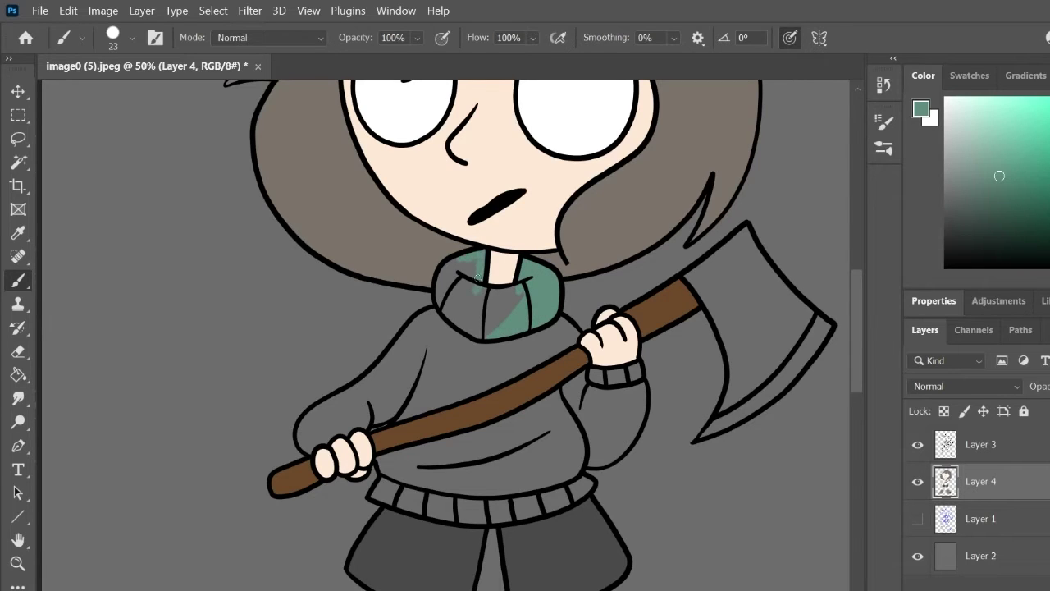
pyautogui.moveTo(477, 277)
pyautogui.mouseDown()
pyautogui.moveTo(451, 316)
pyautogui.moveTo(505, 312)
pyautogui.moveTo(464, 316)
pyautogui.mouseUp()
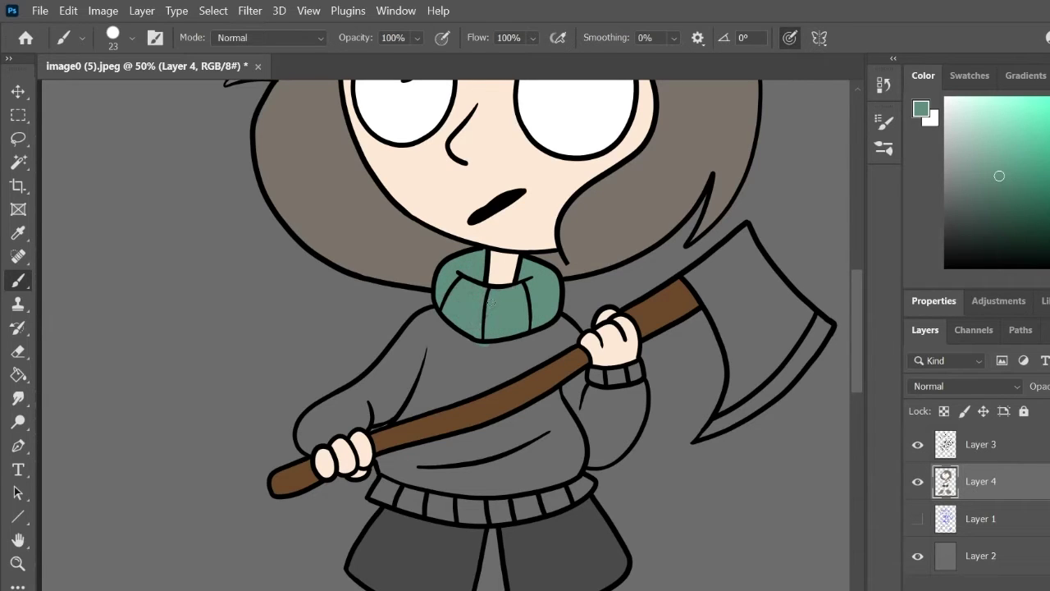
# Outline the inside of the sweater's sleeves, body, cuff and hem in the teal green
pyautogui.moveTo(378, 417)
pyautogui.mouseDown()
pyautogui.moveTo(419, 320)
pyautogui.moveTo(338, 400)
pyautogui.mouseUp()
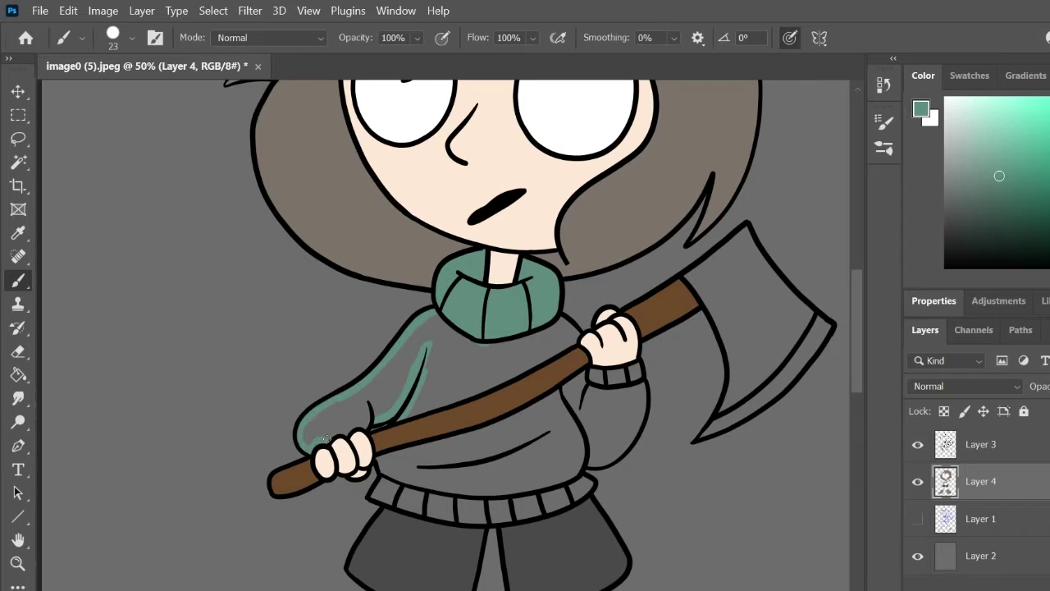
pyautogui.moveTo(560, 326); pyautogui.dragTo(418, 319)
pyautogui.moveTo(403, 413); pyautogui.dragTo(518, 374)
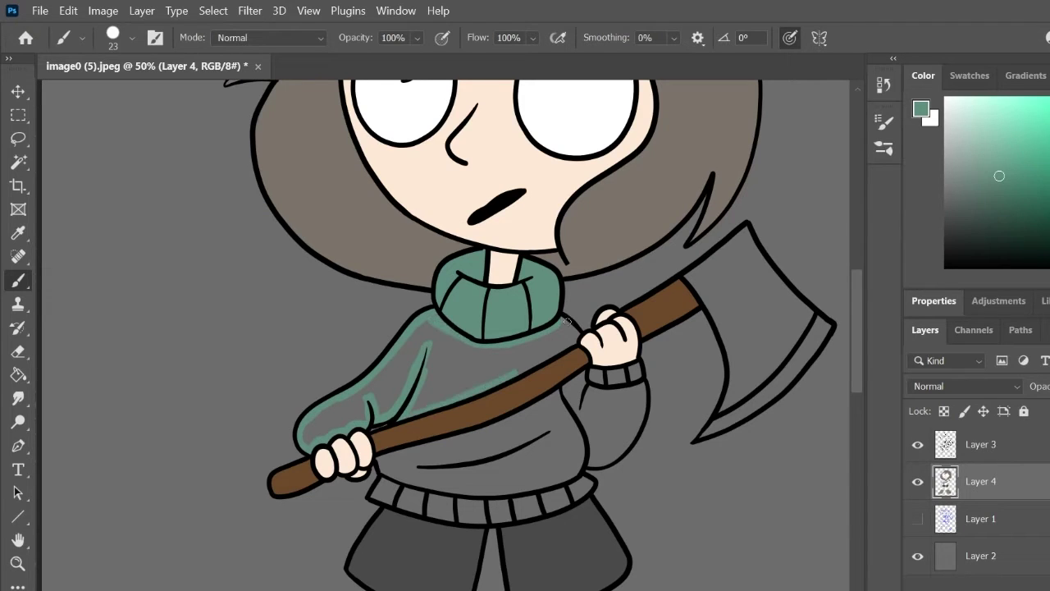
pyautogui.moveTo(575, 322)
pyautogui.mouseDown()
pyautogui.moveTo(504, 378)
pyautogui.moveTo(551, 398)
pyautogui.moveTo(427, 446)
pyautogui.mouseUp()
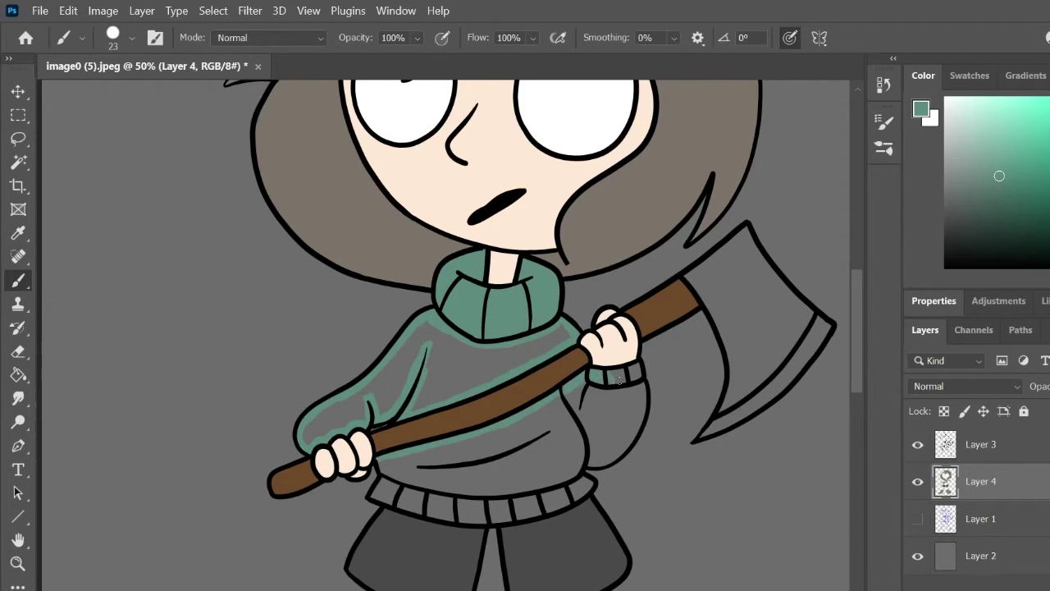
pyautogui.moveTo(579, 405)
pyautogui.mouseDown()
pyautogui.moveTo(594, 464)
pyautogui.moveTo(640, 410)
pyautogui.mouseUp()
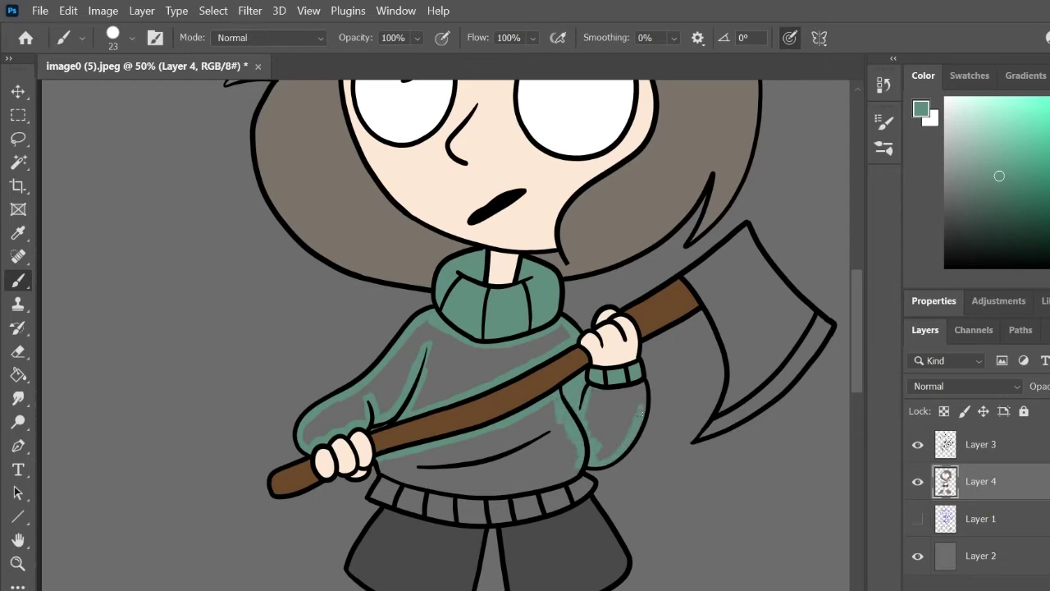
pyautogui.moveTo(574, 496); pyautogui.dragTo(465, 519)
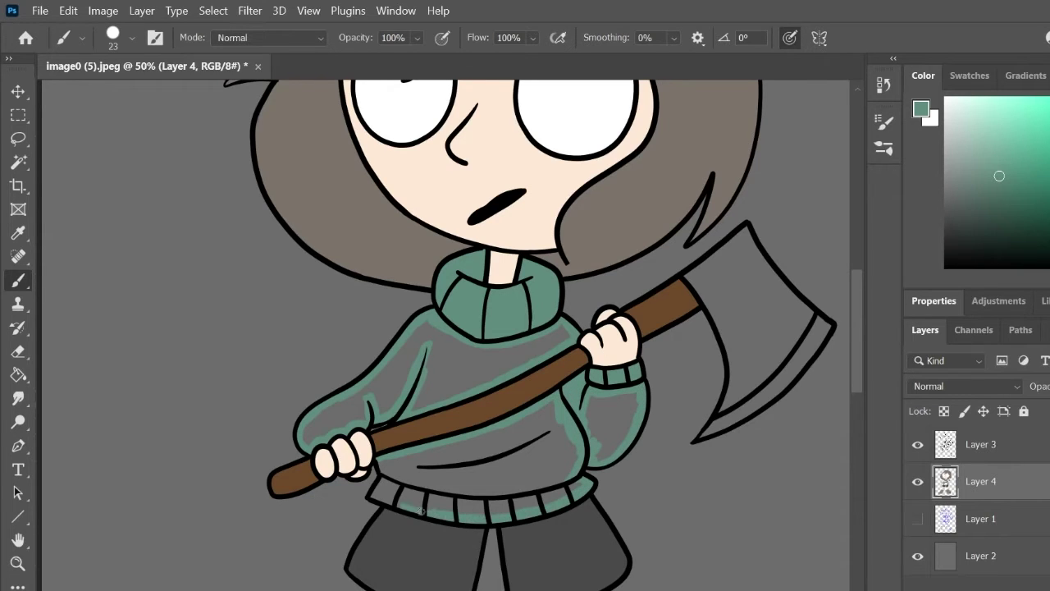
# Fill the remaining grey areas of the sweater's body, sleeves and hem with the teal green
pyautogui.press('g')
pyautogui.click(453, 492)
pyautogui.click(615, 427)
pyautogui.press('b')
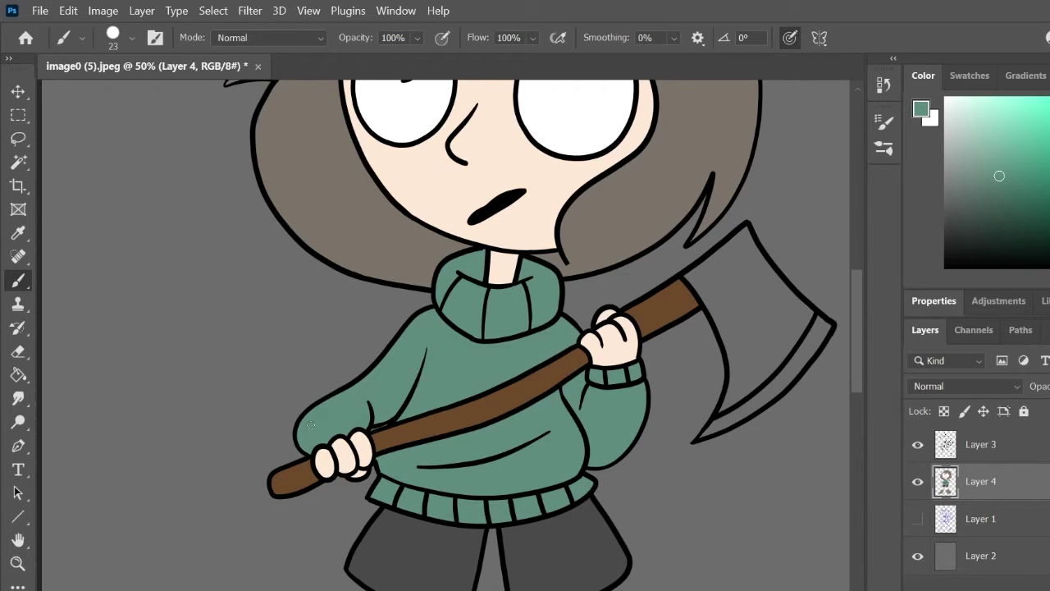
# Paint the axe head dark red and its cutting edge light grey
pyautogui.click(1042, 205)
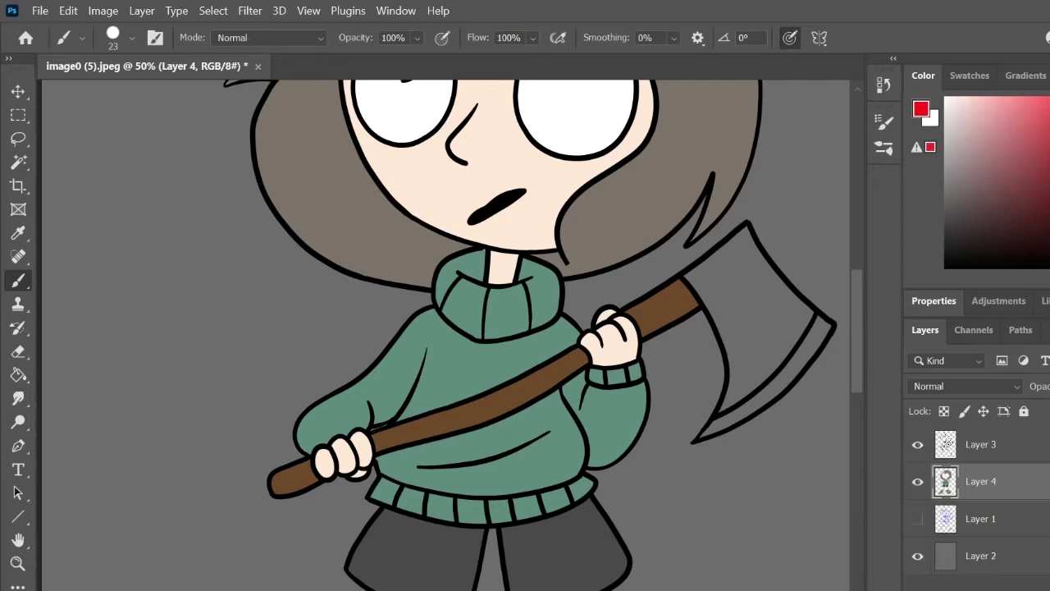
pyautogui.moveTo(722, 409)
pyautogui.mouseDown()
pyautogui.moveTo(758, 382)
pyautogui.moveTo(808, 309)
pyautogui.moveTo(745, 235)
pyautogui.moveTo(685, 278)
pyautogui.moveTo(730, 356)
pyautogui.moveTo(790, 326)
pyautogui.moveTo(785, 295)
pyautogui.moveTo(763, 286)
pyautogui.moveTo(765, 261)
pyautogui.moveTo(716, 271)
pyautogui.mouseUp()
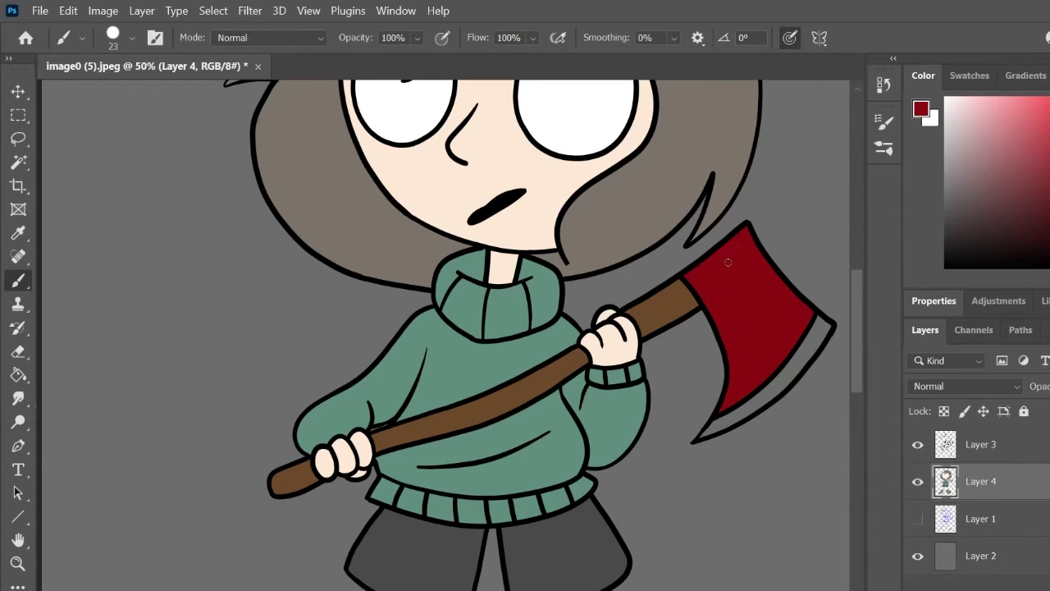
pyautogui.click(945, 123)
pyautogui.moveTo(816, 334)
pyautogui.mouseDown()
pyautogui.moveTo(704, 433)
pyautogui.moveTo(814, 345)
pyautogui.mouseUp()
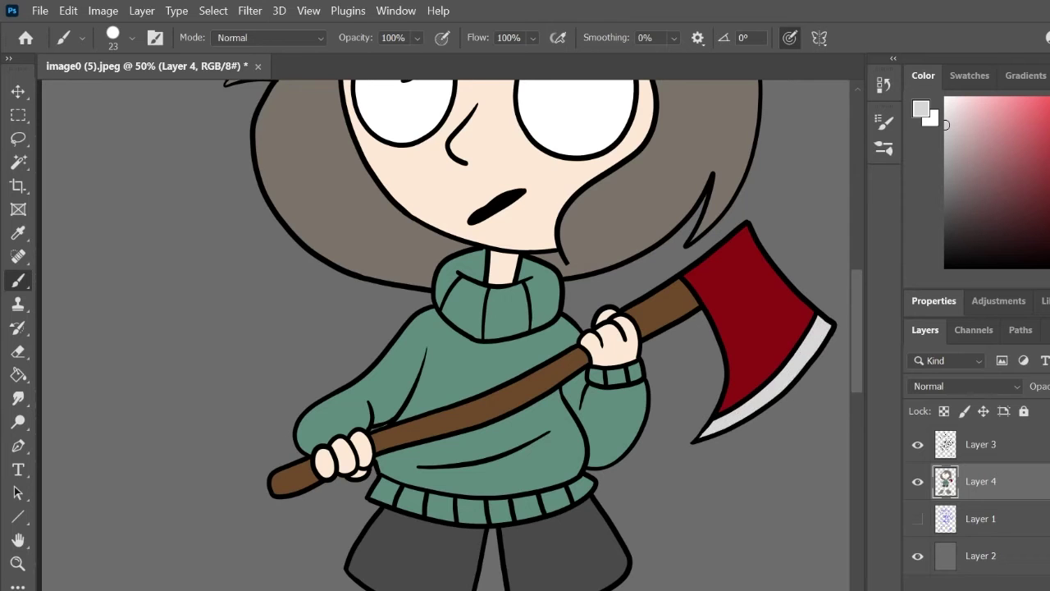
# Add a new layer above Layer 4, fit the whole drawing in view and make Layer 4 active again
pyautogui.hotkey('ctrl', 'shift', 'alt', 'n')
pyautogui.click(18, 563)
pyautogui.click(320, 39)
pyautogui.click(980, 519)
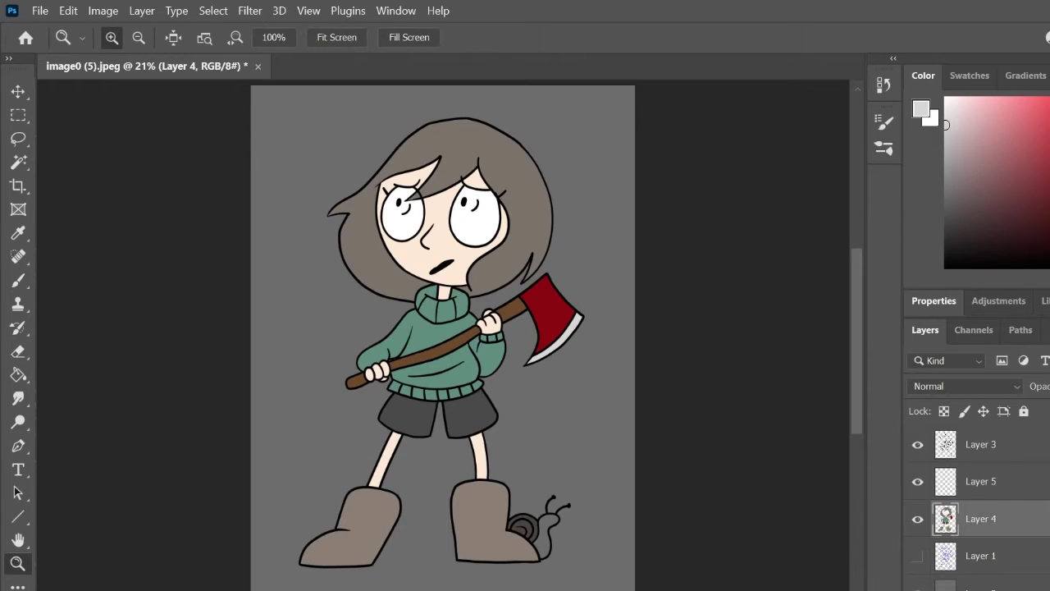
# Fill the snail's body beside the boot with a medium green on Layer 4
pyautogui.moveTo(1027, 174); pyautogui.dragTo(1018, 172)
pyautogui.hotkey('ctrl', '+')
pyautogui.hotkey('ctrl', '+')
pyautogui.hotkey('ctrl', '+')
pyautogui.hotkey('ctrl', '+')
pyautogui.moveTo(799, 425); pyautogui.dragTo(743, 197)
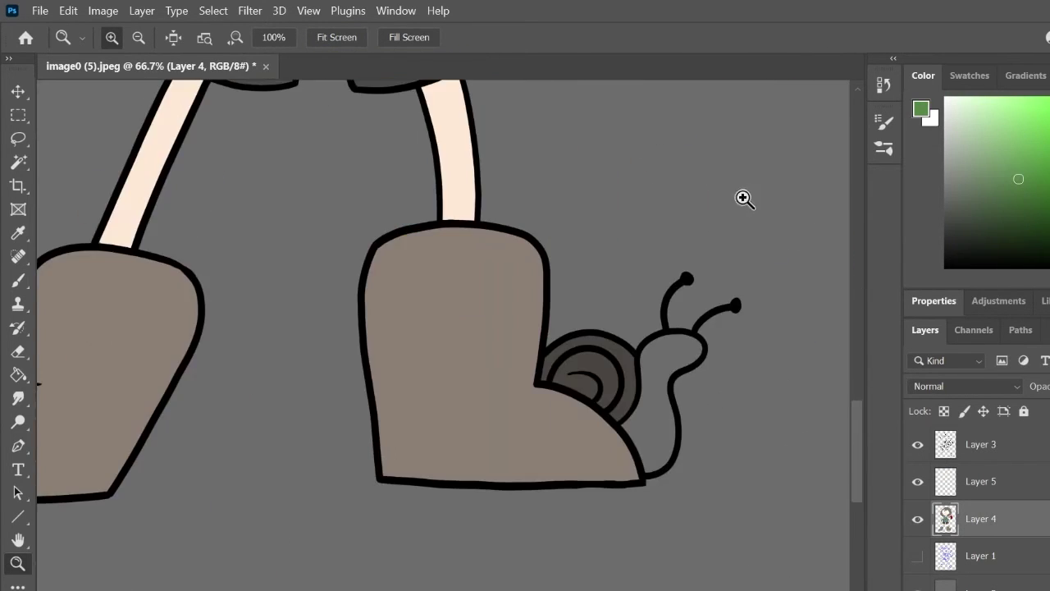
pyautogui.click(23, 281)
pyautogui.moveTo(693, 351)
pyautogui.mouseDown()
pyautogui.moveTo(657, 380)
pyautogui.moveTo(668, 448)
pyautogui.mouseUp()
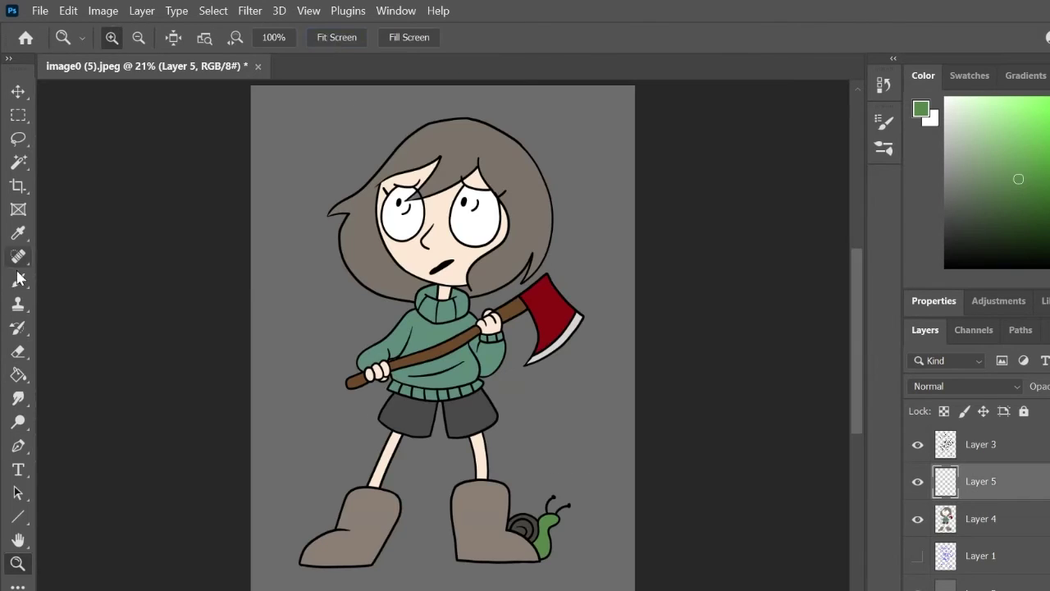
# On Layer 5, shade the neck and both hands in red with 34% brush smoothing and an 18 px brush
pyautogui.press('b')
pyautogui.click(673, 38)
pyautogui.moveTo(674, 59); pyautogui.dragTo(707, 59)
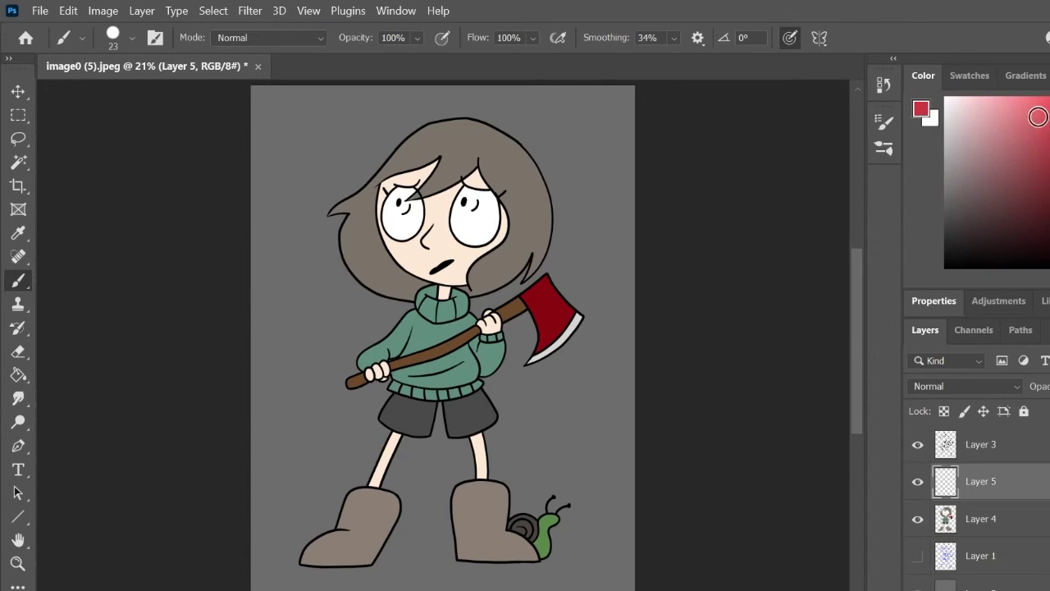
pyautogui.hotkey('ctrl', '+')
pyautogui.hotkey('ctrl', '+')
pyautogui.hotkey('ctrl', '+')
pyautogui.hotkey('ctrl', '+')
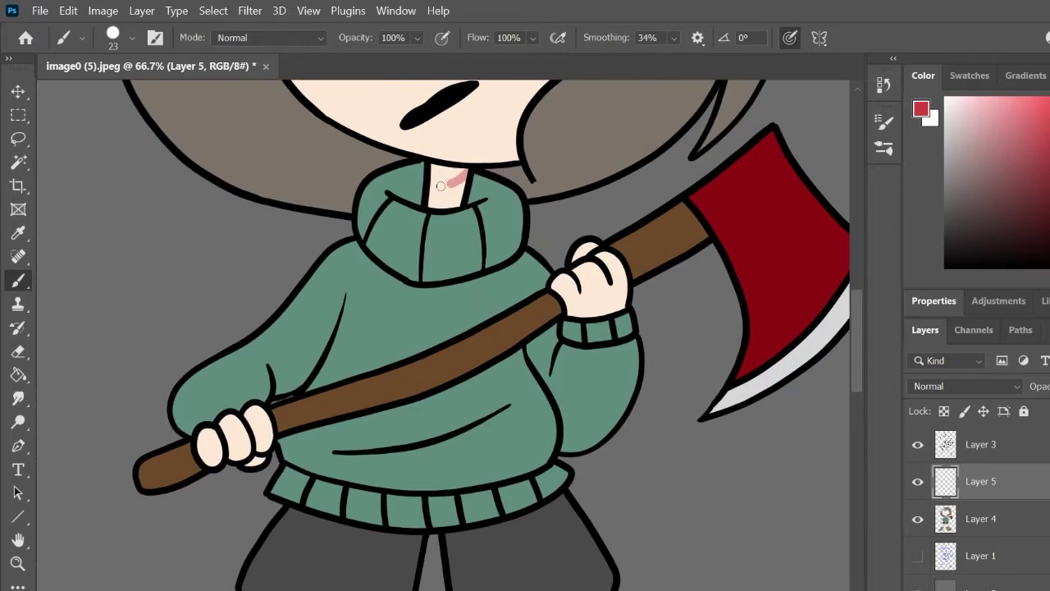
pyautogui.click(131, 39)
pyautogui.moveTo(53, 87); pyautogui.dragTo(46, 88)
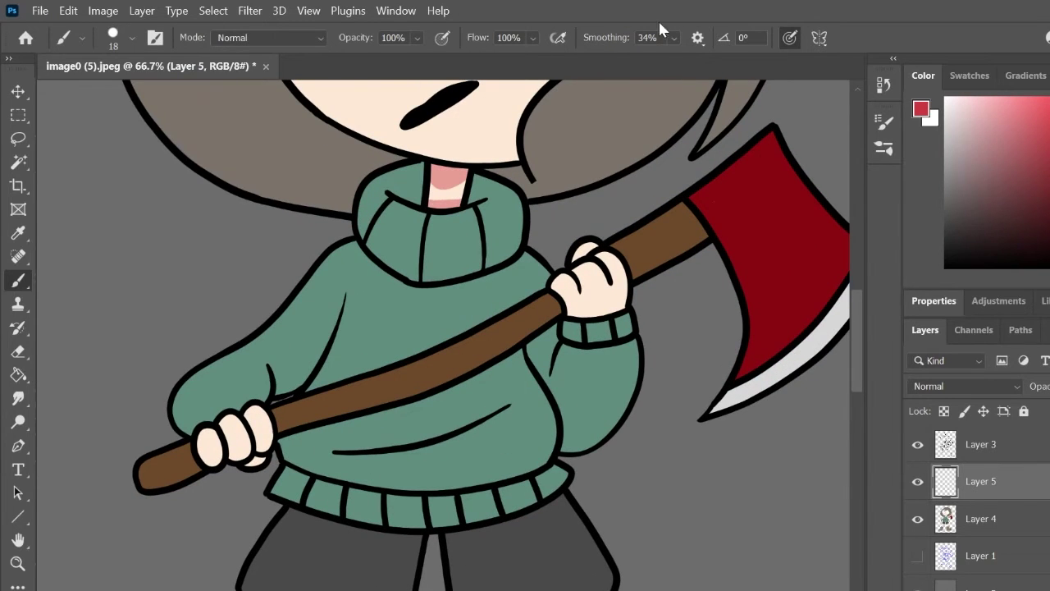
pyautogui.moveTo(569, 313); pyautogui.dragTo(625, 309)
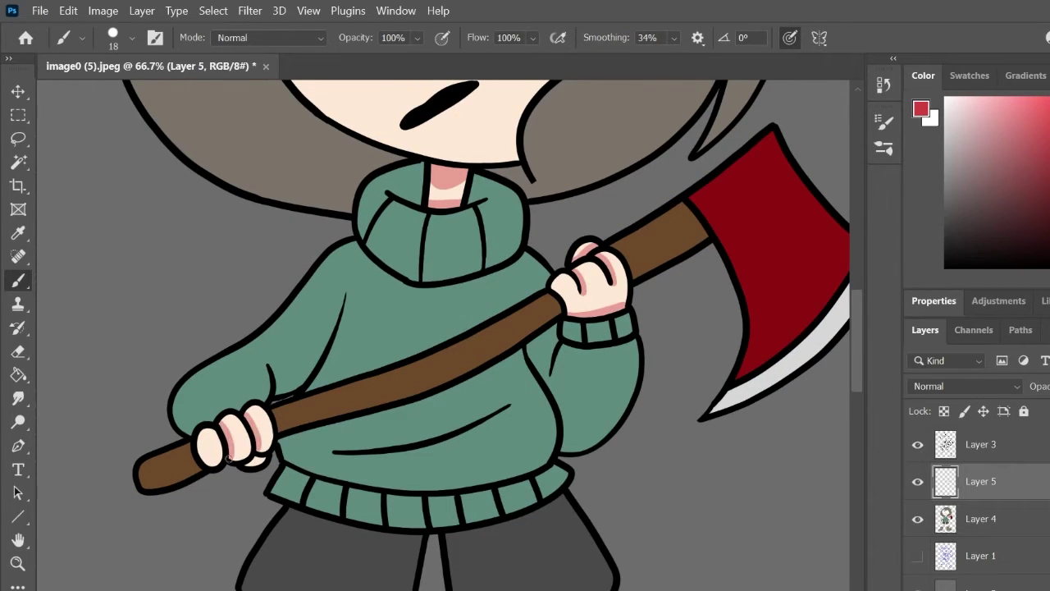
# Shade along the nose and the skin just under the edges of the fringe in the same red
pyautogui.moveTo(534, 228); pyautogui.dragTo(554, 311)
pyautogui.moveTo(445, 292); pyautogui.dragTo(423, 368)
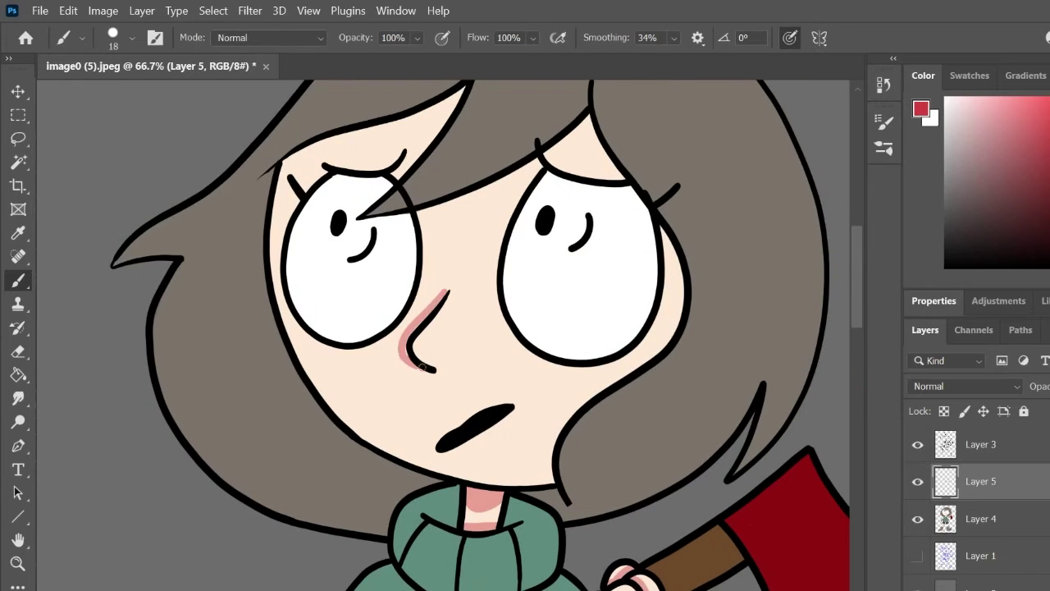
pyautogui.moveTo(590, 116); pyautogui.dragTo(418, 212)
pyautogui.moveTo(400, 175); pyautogui.dragTo(451, 115)
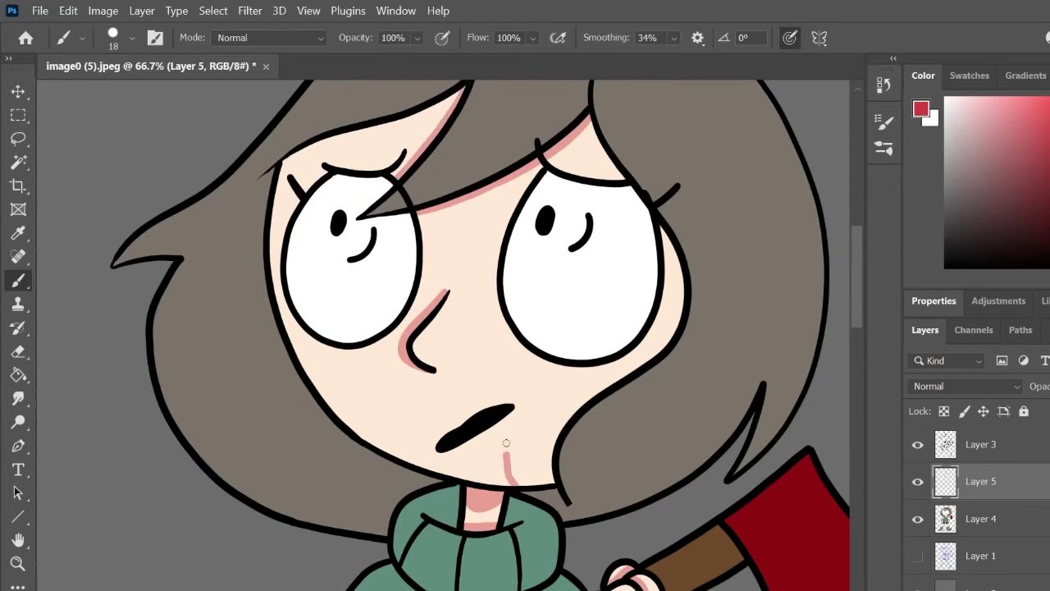
# Paint the red shadow on the cheek and jaw where the hair frames the face, up to the far eye
pyautogui.moveTo(506, 443); pyautogui.dragTo(572, 370)
pyautogui.moveTo(592, 125); pyautogui.dragTo(626, 183)
pyautogui.moveTo(660, 228)
pyautogui.mouseDown()
pyautogui.moveTo(678, 273)
pyautogui.moveTo(575, 370)
pyautogui.mouseUp()
pyautogui.moveTo(515, 477)
pyautogui.mouseDown()
pyautogui.moveTo(659, 347)
pyautogui.moveTo(681, 293)
pyautogui.mouseUp()
pyautogui.moveTo(650, 343)
pyautogui.mouseDown()
pyautogui.moveTo(550, 386)
pyautogui.moveTo(516, 476)
pyautogui.moveTo(567, 394)
pyautogui.moveTo(552, 435)
pyautogui.moveTo(530, 426)
pyautogui.moveTo(521, 480)
pyautogui.mouseUp()
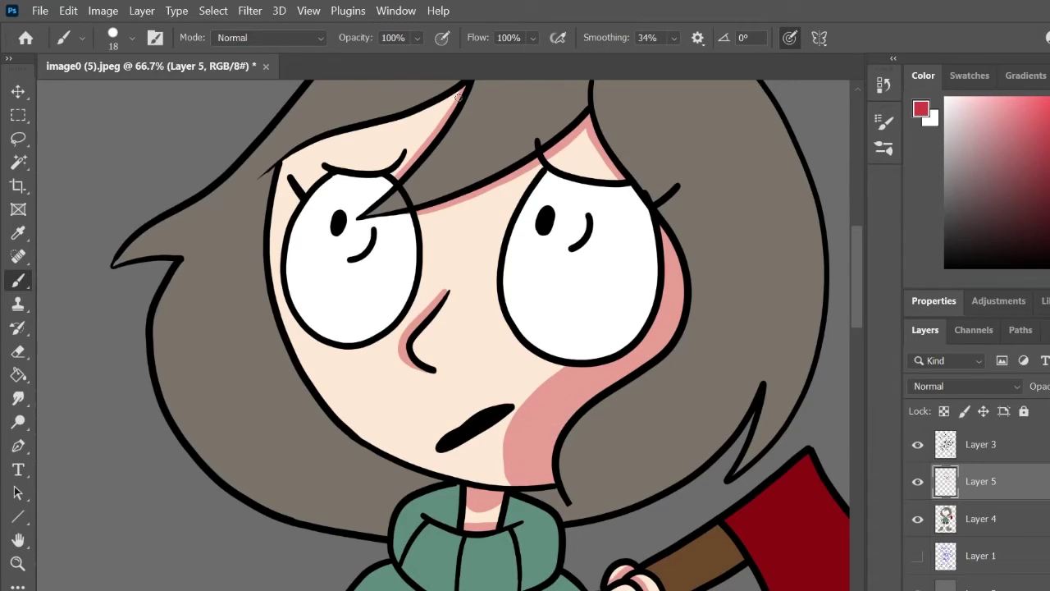
# Outline the forehead shadow under the hairline, fill it above the narrower eye, and undo the last bucket fill
pyautogui.moveTo(459, 97); pyautogui.dragTo(287, 160)
pyautogui.moveTo(287, 160); pyautogui.dragTo(406, 153)
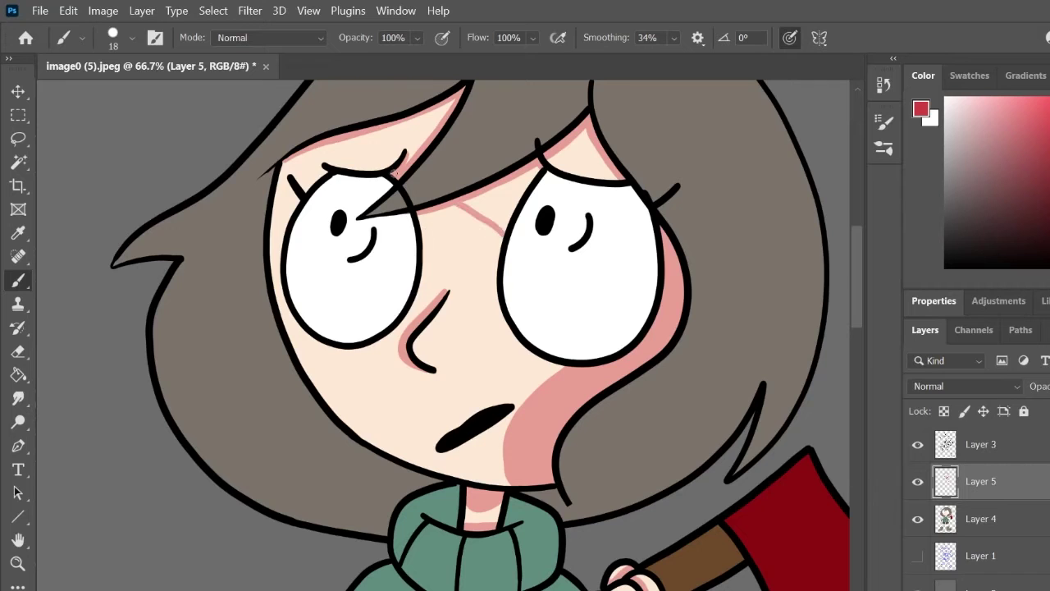
pyautogui.click(18, 375)
pyautogui.click(537, 160)
pyautogui.hotkey('ctrl', 'z')
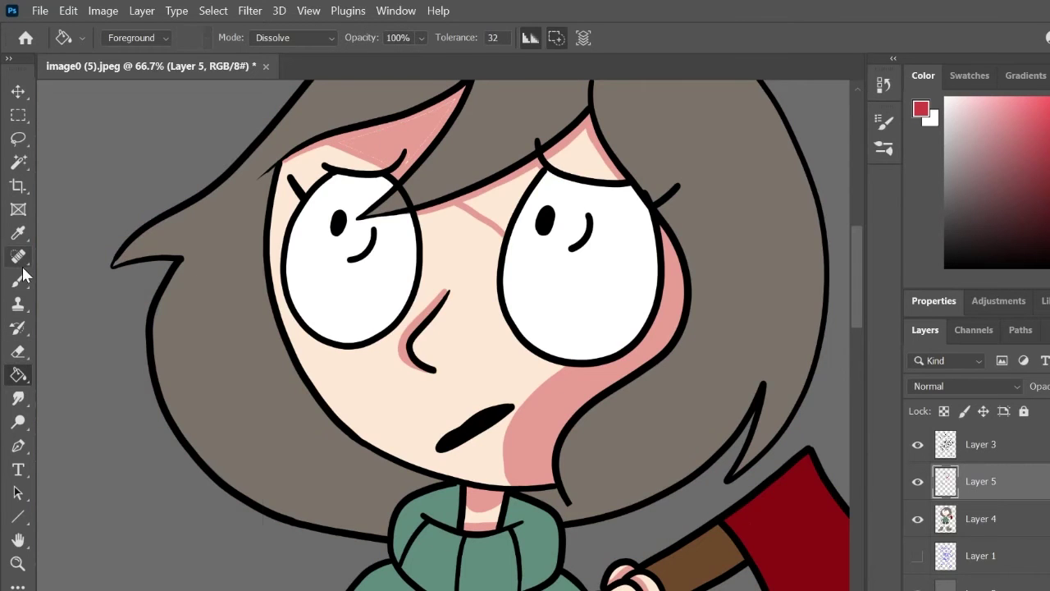
# Brush the red shadow over the remaining forehead areas between the fringe and both eyes
pyautogui.click(23, 279)
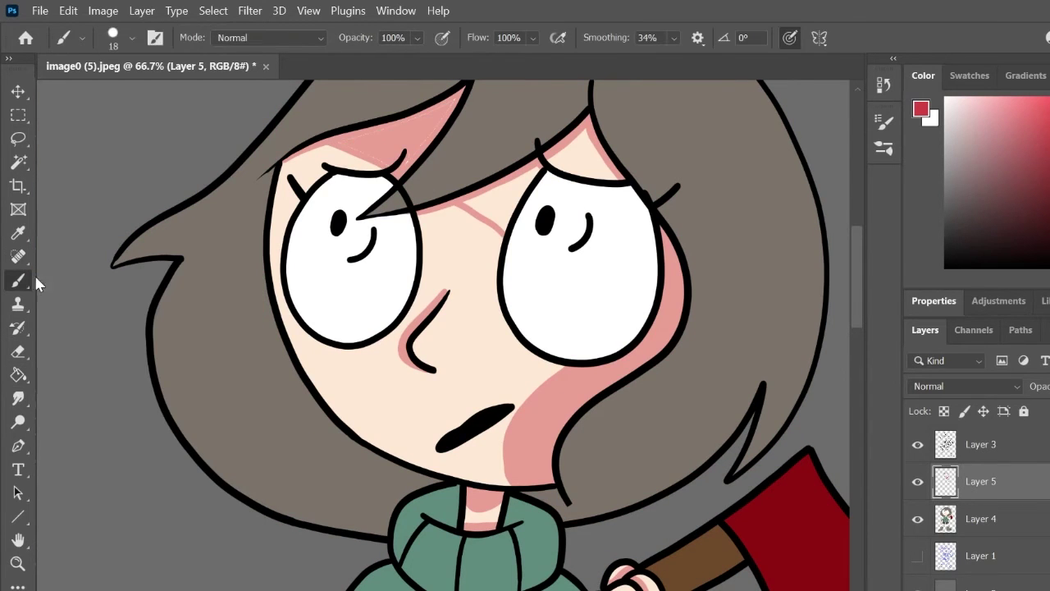
pyautogui.moveTo(617, 179)
pyautogui.mouseDown()
pyautogui.moveTo(589, 131)
pyautogui.moveTo(574, 156)
pyautogui.moveTo(591, 147)
pyautogui.mouseUp()
pyautogui.moveTo(534, 173)
pyautogui.mouseDown()
pyautogui.moveTo(471, 200)
pyautogui.moveTo(493, 219)
pyautogui.moveTo(474, 205)
pyautogui.moveTo(415, 220)
pyautogui.moveTo(277, 194)
pyautogui.moveTo(334, 152)
pyautogui.mouseUp()
pyautogui.click(20, 353)
pyautogui.click(18, 280)
pyautogui.moveTo(491, 226); pyautogui.dragTo(422, 215)
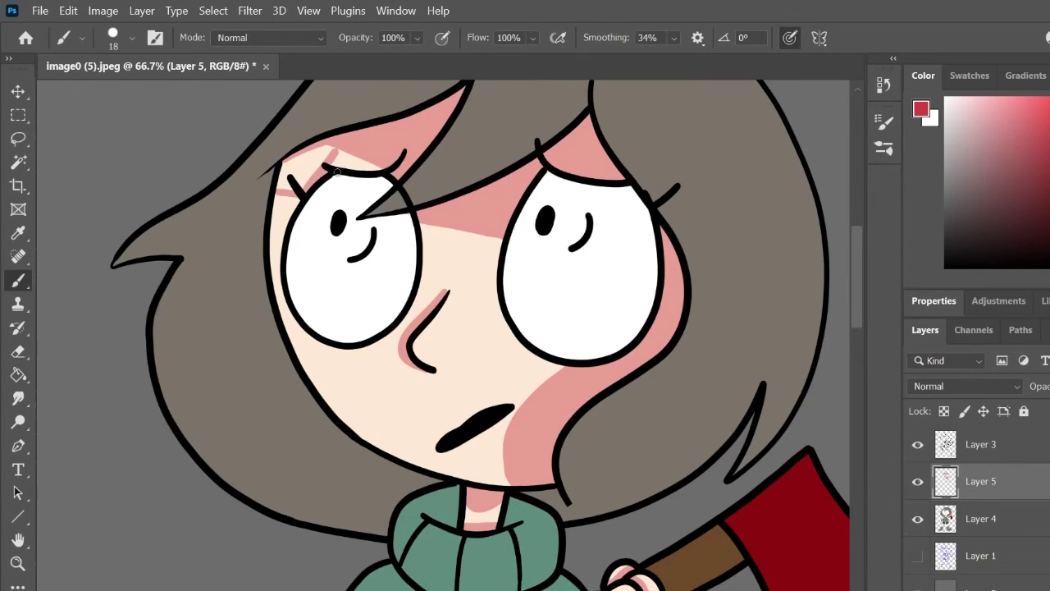
pyautogui.moveTo(337, 172)
pyautogui.mouseDown()
pyautogui.moveTo(328, 156)
pyautogui.moveTo(294, 181)
pyautogui.mouseUp()
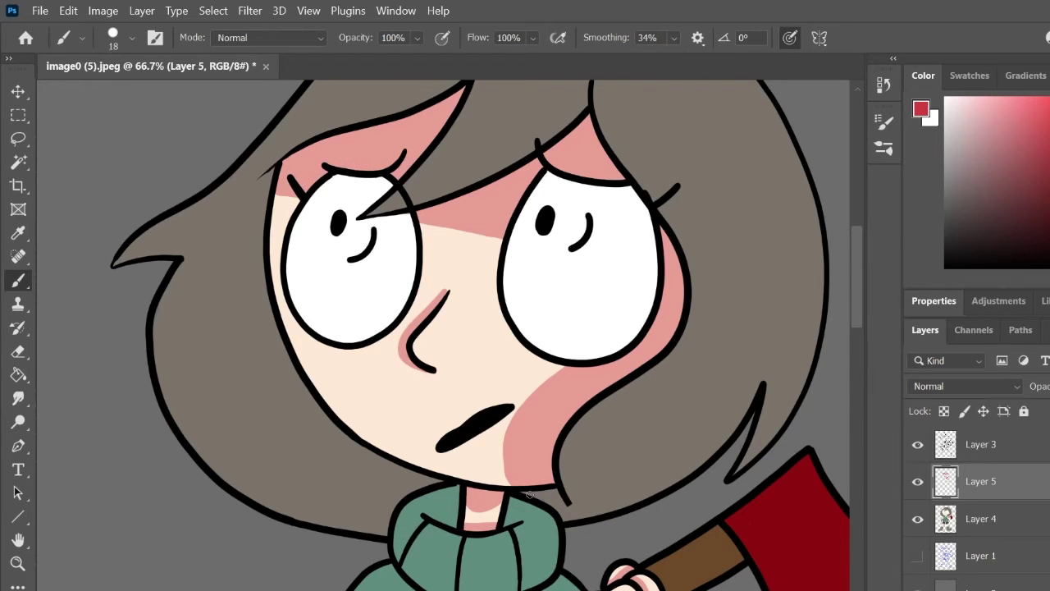
# Shade both legs in red below the shorts and above the boots, with a shadow along one leg's edge and small knee marks
pyautogui.scroll(-10, 529, 493)
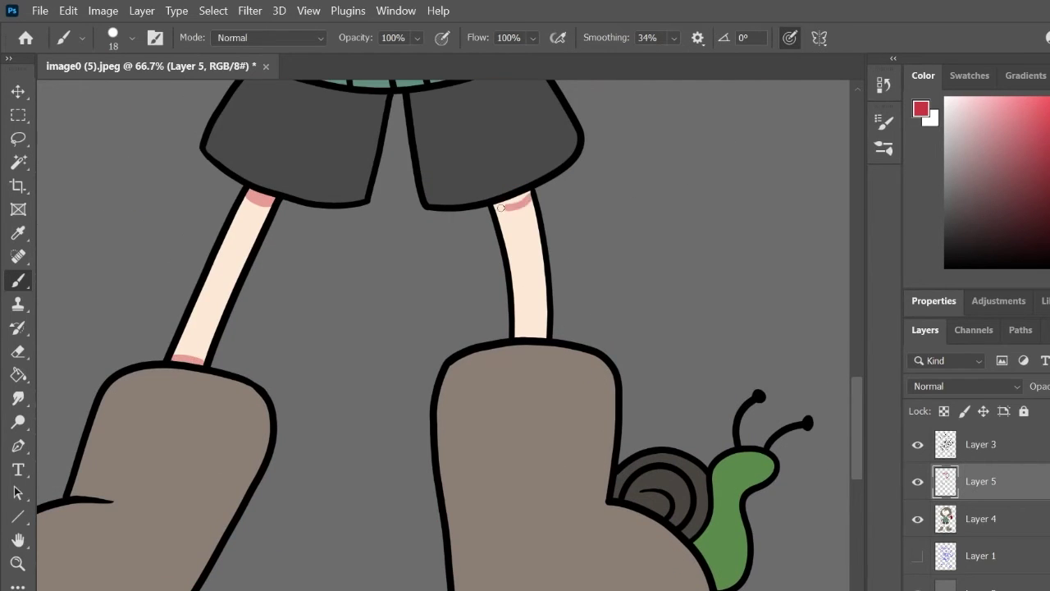
pyautogui.moveTo(508, 209); pyautogui.dragTo(542, 334)
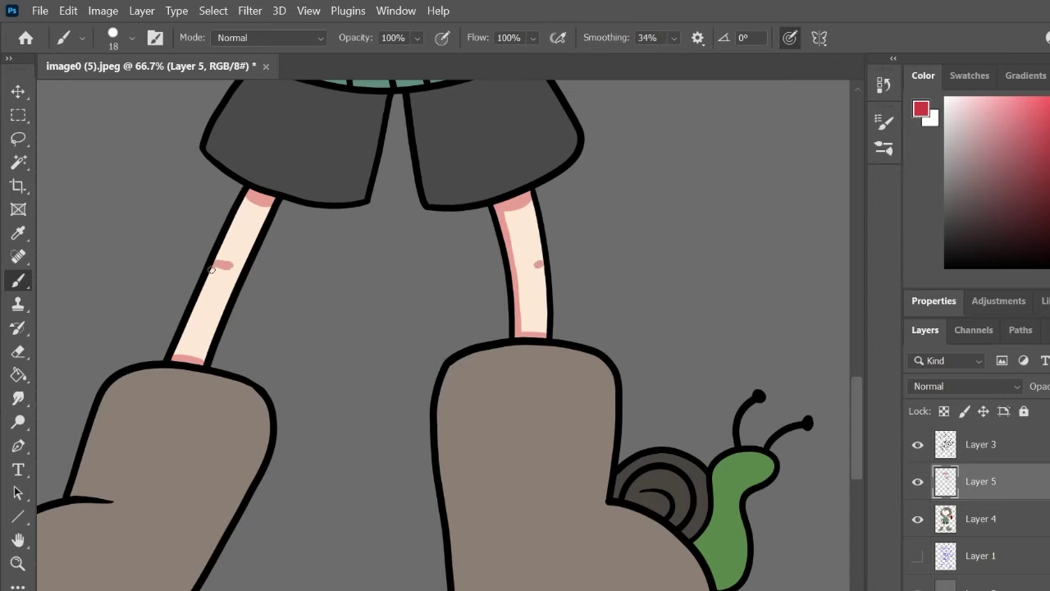
# Sample the hair colour from the drawing, make Layer 5 active again and choose a darker brown for the hair shadow
pyautogui.scroll(10, 291, 424)
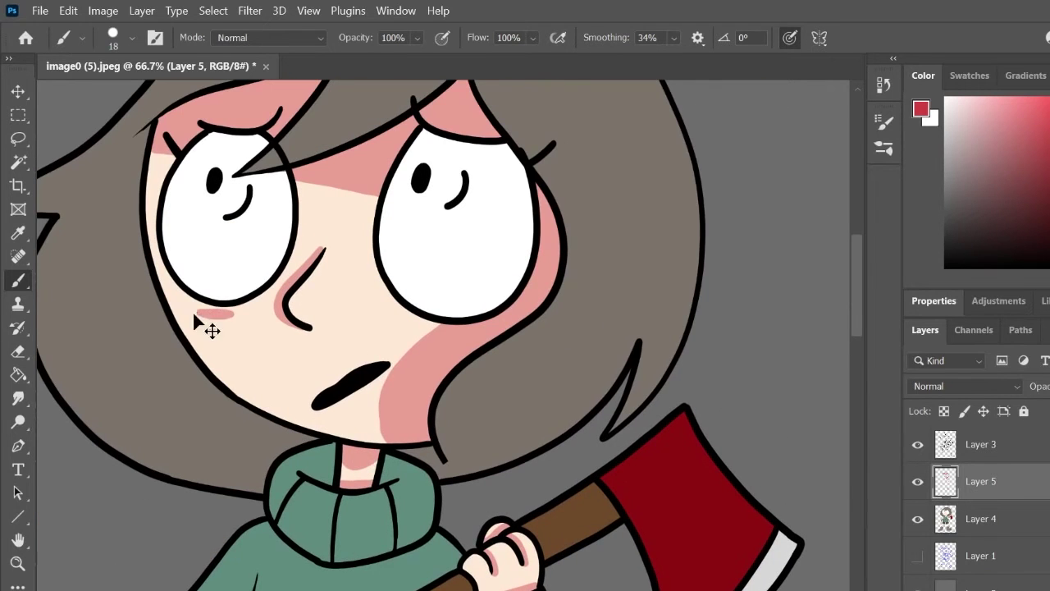
pyautogui.click(950, 518)
pyautogui.click(18, 234)
pyautogui.click(66, 284)
pyautogui.click(18, 280)
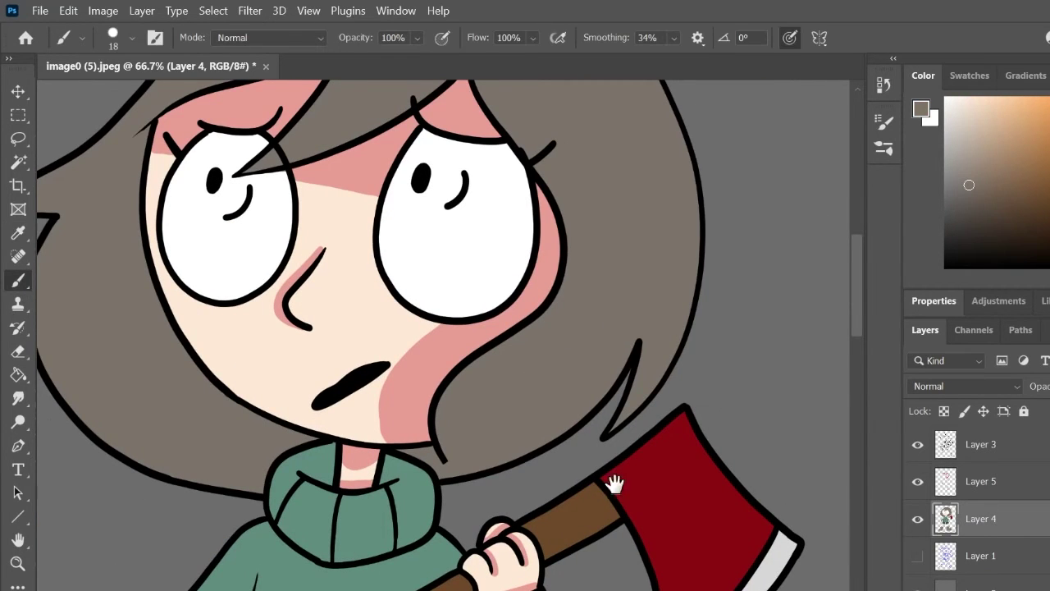
pyautogui.moveTo(540, 345); pyautogui.dragTo(518, 477)
pyautogui.click(981, 482)
pyautogui.click(1045, 212)
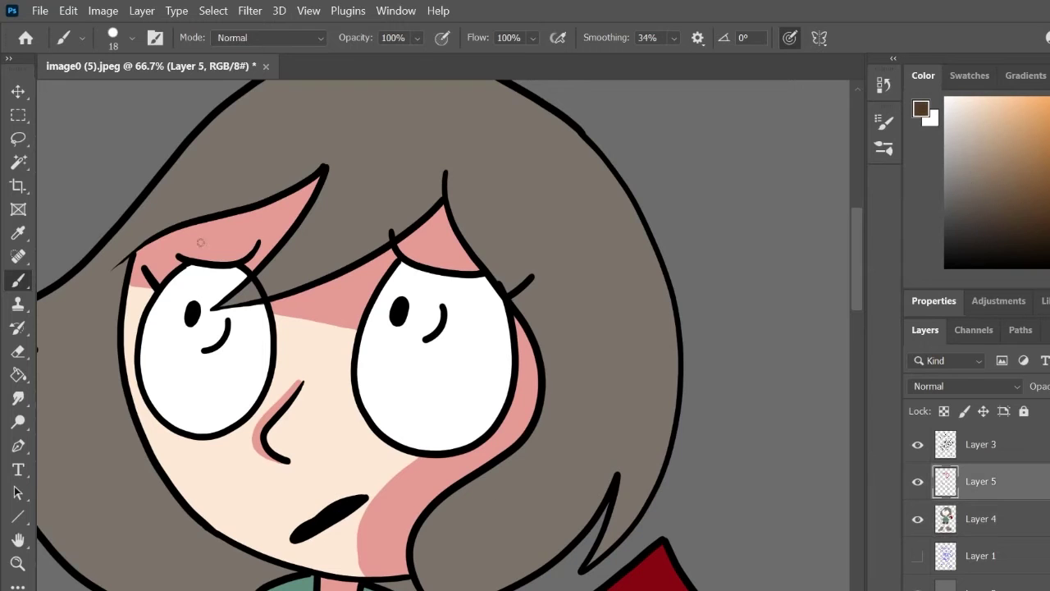
# Enlarge the brush to 37 px and start the dark brown shadow in the hair beside the face and behind the neck
pyautogui.scroll(-1, 200, 243)
pyautogui.hscroll(-2, 337, 190)
pyautogui.moveTo(256, 175); pyautogui.dragTo(185, 199)
pyautogui.click(133, 38)
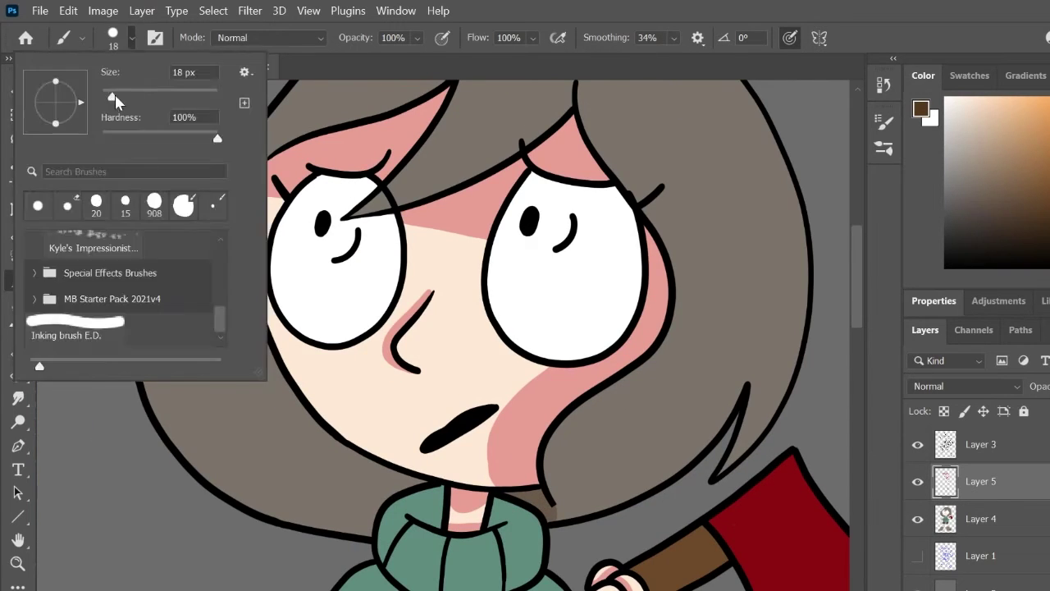
pyautogui.moveTo(111, 97); pyautogui.dragTo(124, 98)
pyautogui.moveTo(340, 491)
pyautogui.mouseDown()
pyautogui.moveTo(251, 450)
pyautogui.moveTo(389, 481)
pyautogui.moveTo(345, 522)
pyautogui.moveTo(287, 482)
pyautogui.mouseUp()
# Finish filling the hair shadow out to the flicked tip and erase the brown that spills past the outlines
pyautogui.click(18, 351)
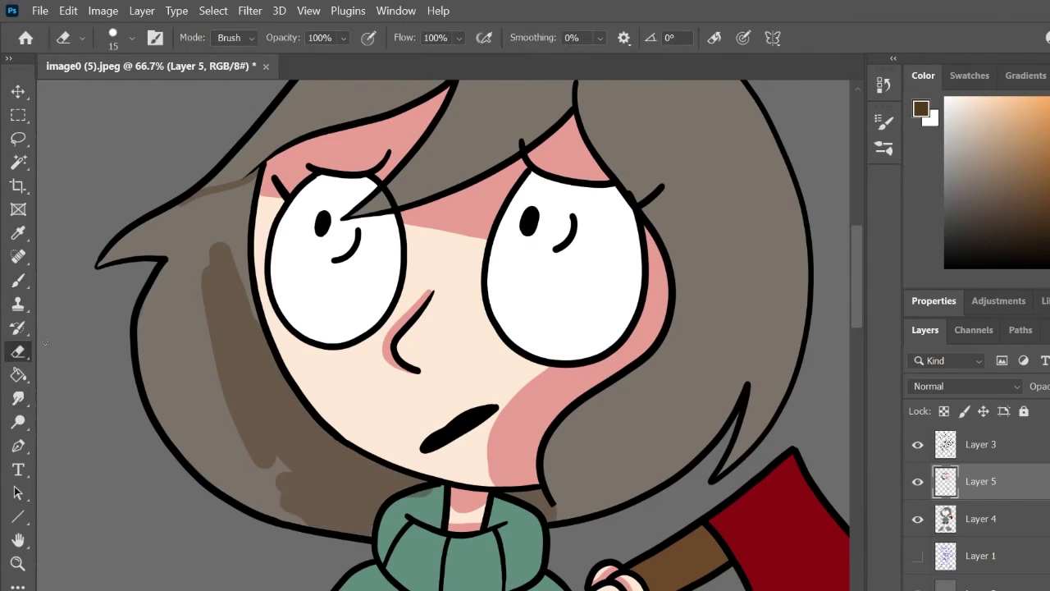
pyautogui.moveTo(430, 492); pyautogui.dragTo(412, 495)
pyautogui.click(18, 281)
pyautogui.moveTo(248, 313)
pyautogui.mouseDown()
pyautogui.moveTo(220, 206)
pyautogui.moveTo(123, 250)
pyautogui.moveTo(180, 304)
pyautogui.moveTo(306, 499)
pyautogui.moveTo(160, 286)
pyautogui.mouseUp()
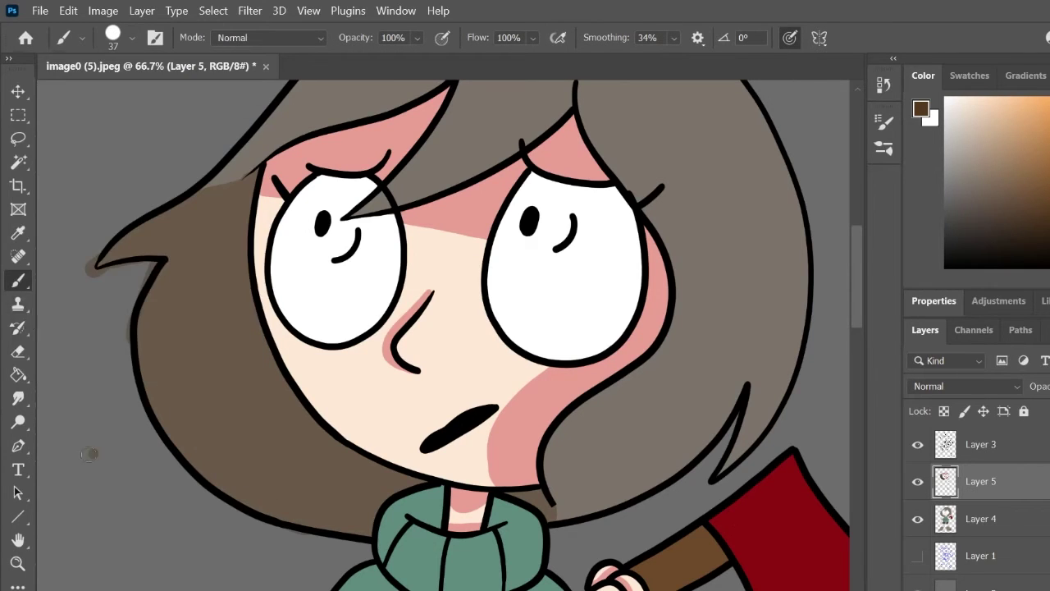
pyautogui.click(18, 351)
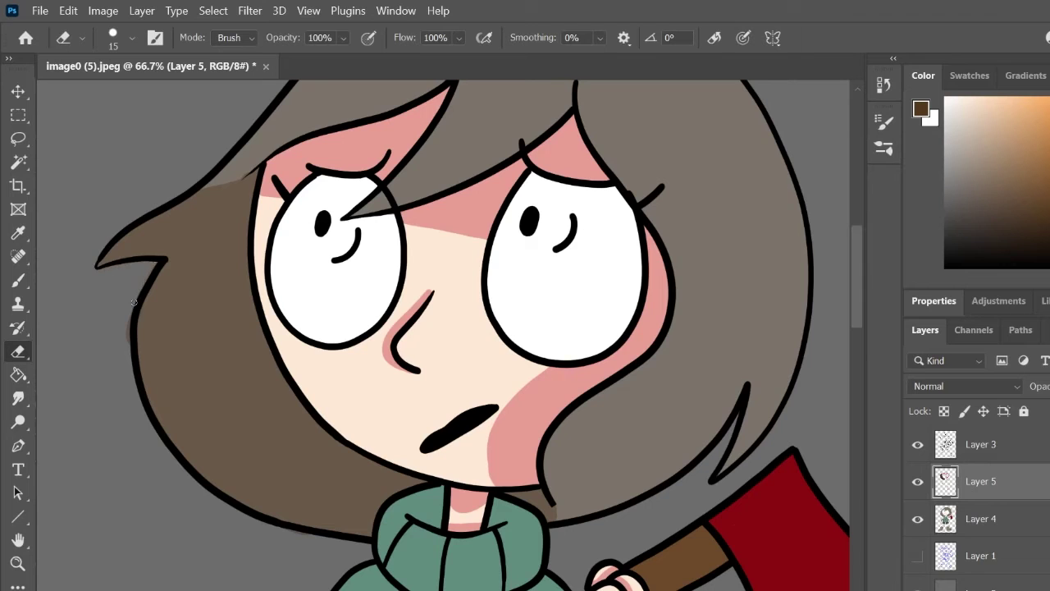
pyautogui.click(18, 281)
pyautogui.moveTo(423, 375)
pyautogui.mouseDown()
pyautogui.moveTo(372, 536)
pyautogui.moveTo(382, 454)
pyautogui.mouseUp()
pyautogui.moveTo(495, 213); pyautogui.dragTo(378, 220)
pyautogui.moveTo(500, 169); pyautogui.dragTo(317, 292)
pyautogui.hotkey('ctrl', 'z')
pyautogui.hotkey('ctrl', 'z')
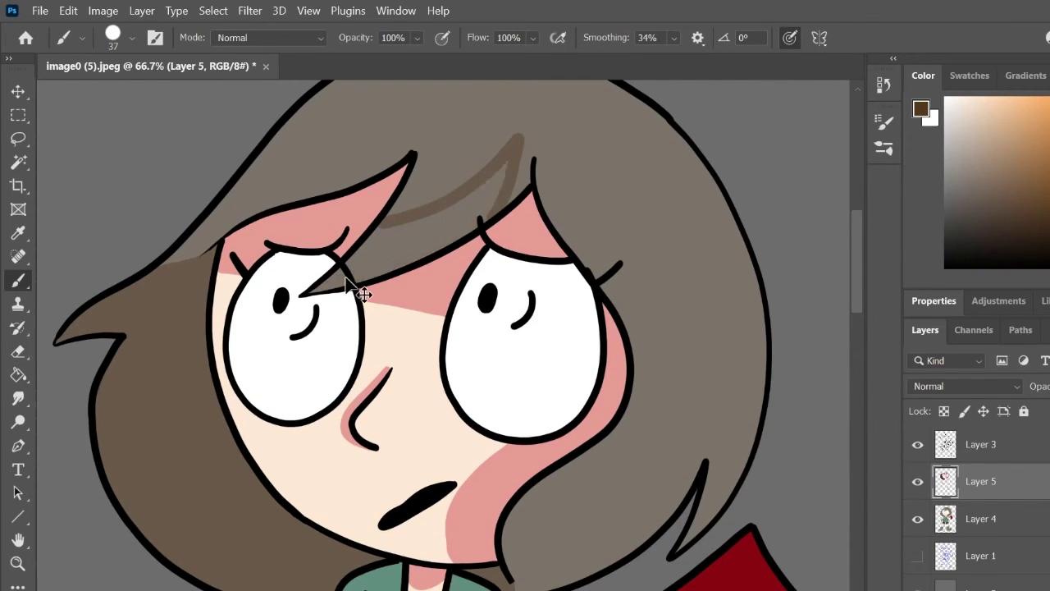
# Shade the axe handle's lower edge and the parts beside both hands in a darker brown
pyautogui.moveTo(455, 588)
pyautogui.mouseDown()
pyautogui.moveTo(466, 202)
pyautogui.moveTo(576, 291)
pyautogui.mouseUp()
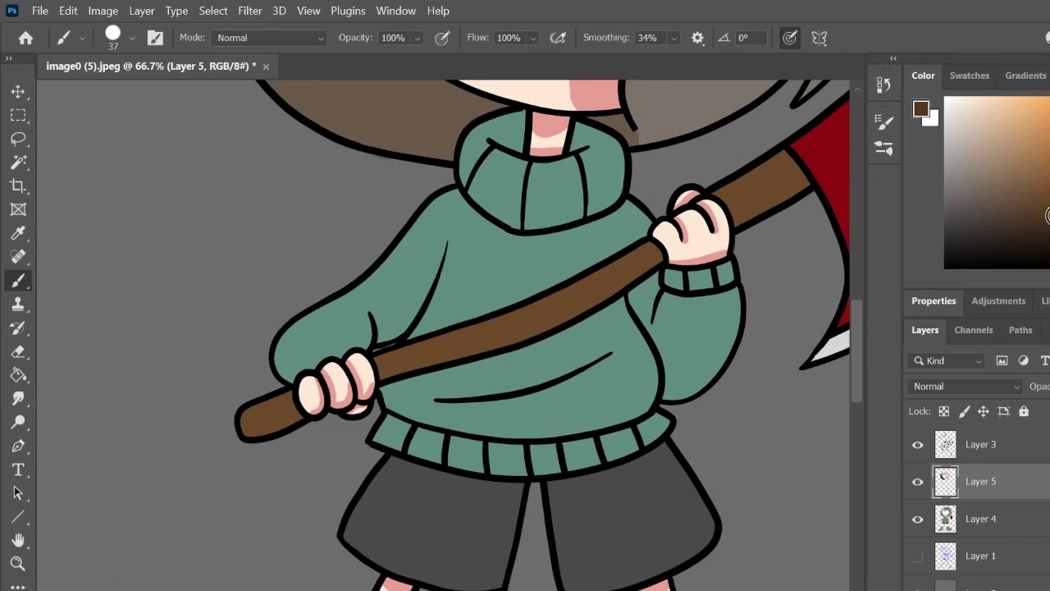
pyautogui.click(1047, 215)
pyautogui.moveTo(721, 197); pyautogui.dragTo(735, 219)
pyautogui.moveTo(656, 248); pyautogui.dragTo(650, 271)
pyautogui.moveTo(381, 373); pyautogui.dragTo(377, 361)
pyautogui.moveTo(801, 185)
pyautogui.mouseDown()
pyautogui.moveTo(575, 307)
pyautogui.moveTo(246, 426)
pyautogui.mouseUp()
# Sample the sweater's green, change the colour to dark navy blue on Layer 5 and reduce the brush to 25 px
pyautogui.press('e')
pyautogui.press('i')
pyautogui.click(699, 325)
pyautogui.click(948, 529)
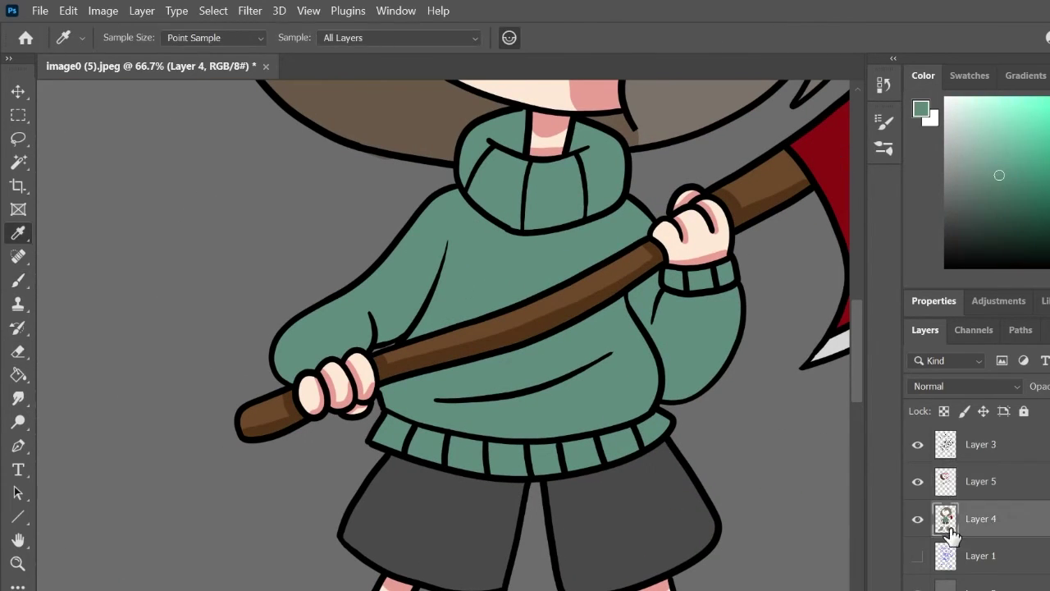
pyautogui.press('y')
pyautogui.press('b')
pyautogui.click(952, 490)
pyautogui.click(1049, 156)
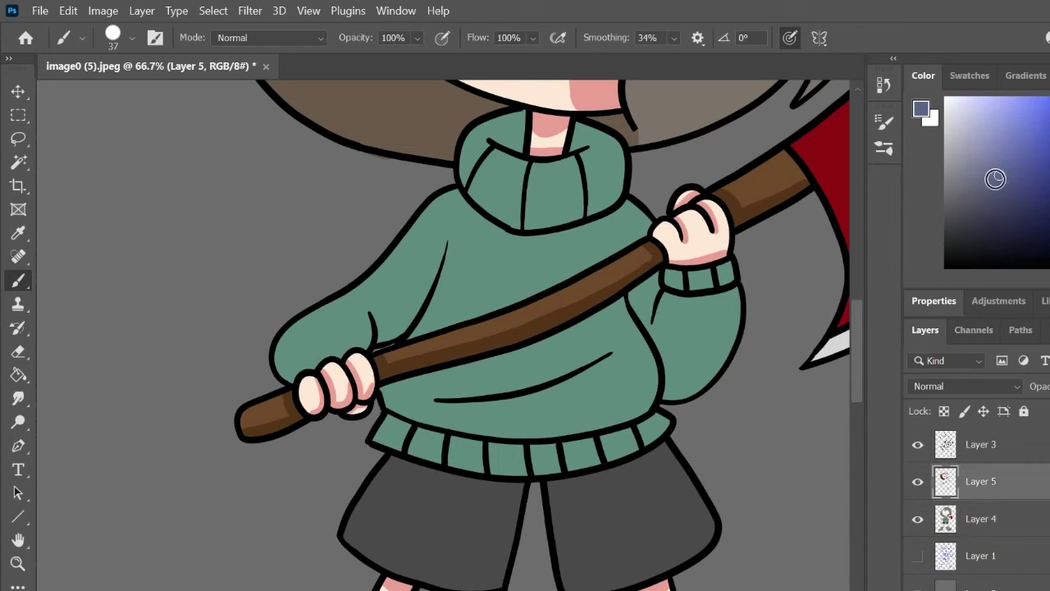
pyautogui.moveTo(1049, 193); pyautogui.dragTo(1039, 190)
pyautogui.click(131, 38)
pyautogui.moveTo(123, 98); pyautogui.dragTo(116, 98)
# Shade the turtleneck's rib lines and the inside of the collar around the neck in navy
pyautogui.moveTo(585, 143); pyautogui.dragTo(525, 226)
pyautogui.moveTo(493, 149); pyautogui.dragTo(469, 190)
pyautogui.moveTo(577, 125); pyautogui.dragTo(592, 130)
pyautogui.moveTo(524, 113); pyautogui.dragTo(482, 128)
pyautogui.moveTo(482, 128); pyautogui.dragTo(525, 117)
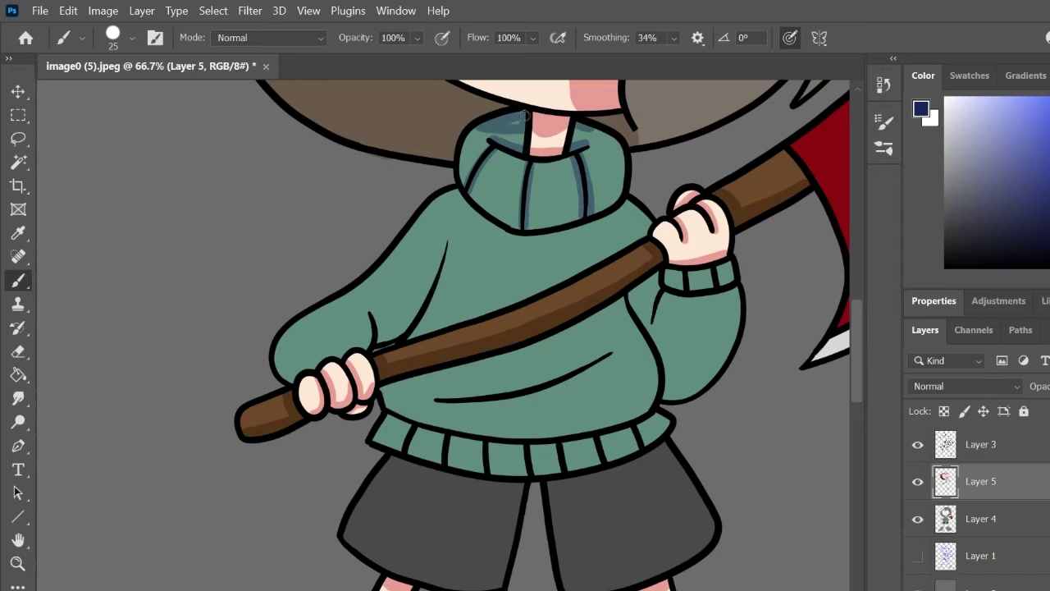
# Shade the lower arm's sleeve in navy along its fold lines and around the hand gripping the handle's end
pyautogui.moveTo(371, 312)
pyautogui.mouseDown()
pyautogui.moveTo(448, 244)
pyautogui.moveTo(432, 264)
pyautogui.mouseUp()
pyautogui.click(18, 351)
pyautogui.click(18, 280)
pyautogui.moveTo(366, 345); pyautogui.dragTo(292, 380)
# On Layer 5, paint navy shadows on the sweater above and below the axe handle, under the collar and on the shoulders
pyautogui.click(952, 518)
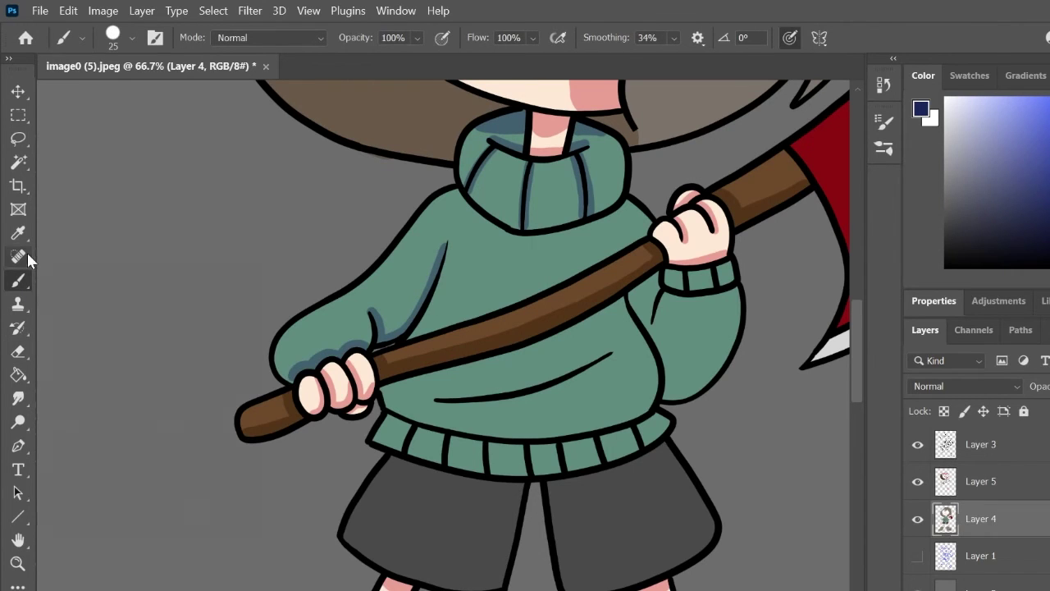
pyautogui.click(955, 484)
pyautogui.moveTo(621, 300); pyautogui.dragTo(419, 378)
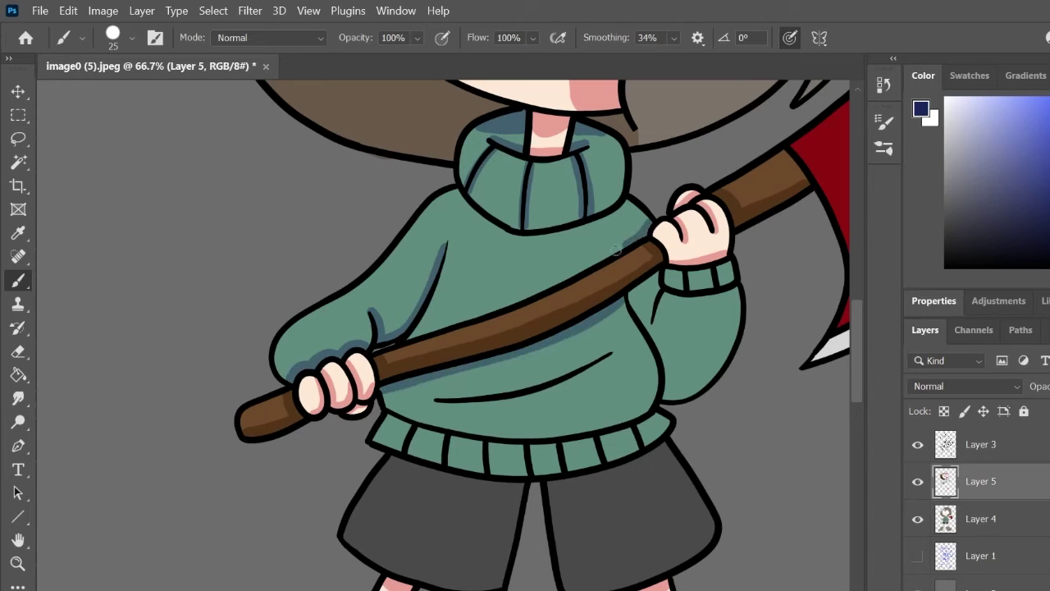
pyautogui.moveTo(616, 251); pyautogui.dragTo(403, 337)
pyautogui.moveTo(624, 206)
pyautogui.mouseDown()
pyautogui.moveTo(499, 233)
pyautogui.moveTo(452, 194)
pyautogui.mouseUp()
pyautogui.moveTo(645, 221); pyautogui.dragTo(625, 202)
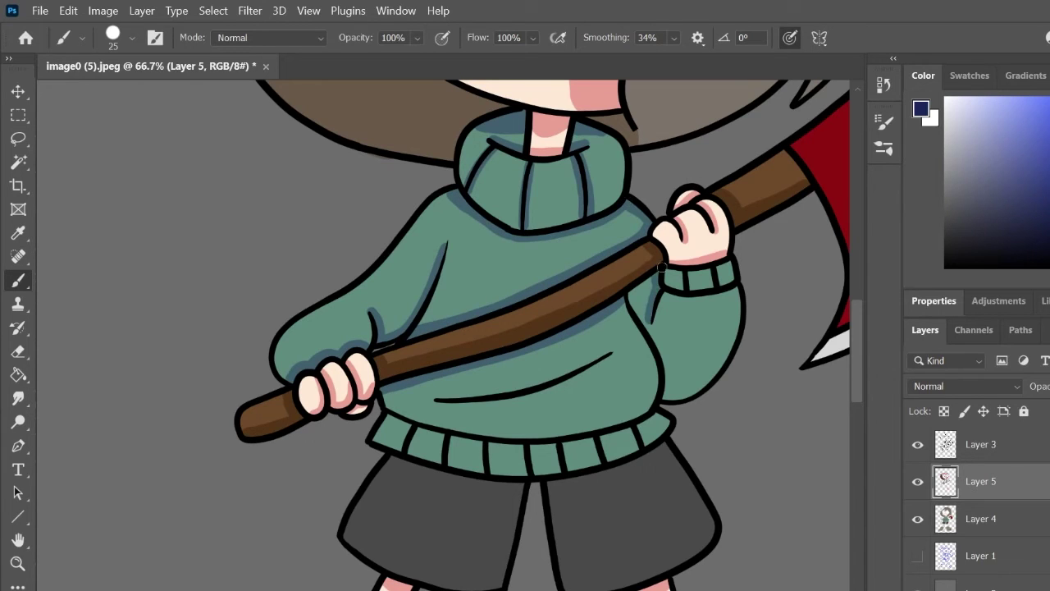
# Shade the raised arm's sleeve edges, elbow fold and ribbed cuff in navy
pyautogui.moveTo(637, 302)
pyautogui.mouseDown()
pyautogui.moveTo(731, 349)
pyautogui.moveTo(735, 292)
pyautogui.mouseUp()
pyautogui.moveTo(727, 265); pyautogui.dragTo(730, 281)
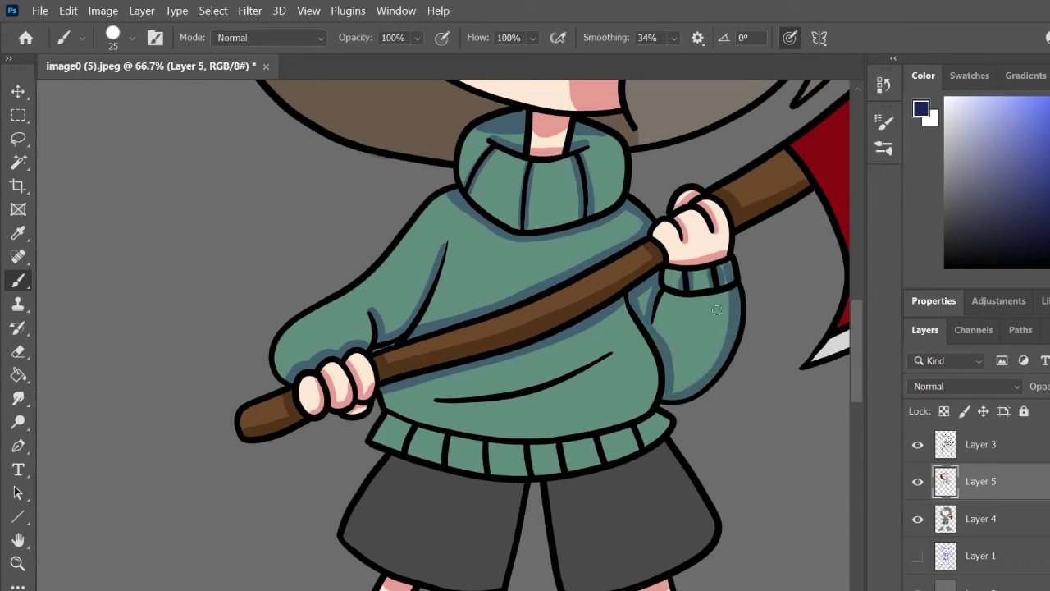
pyautogui.moveTo(727, 319); pyautogui.dragTo(685, 328)
# Shade the sweater's belly fold and the ribs of its hem in navy
pyautogui.moveTo(608, 353); pyautogui.dragTo(436, 397)
pyautogui.moveTo(436, 397); pyautogui.dragTo(596, 355)
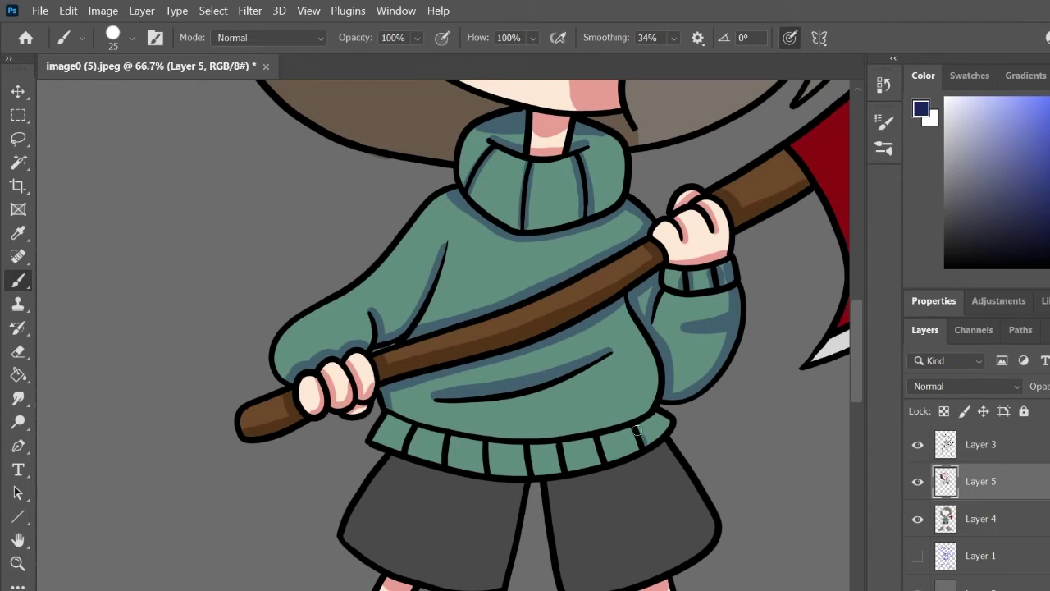
pyautogui.moveTo(525, 451)
pyautogui.mouseDown()
pyautogui.moveTo(490, 475)
pyautogui.moveTo(445, 466)
pyautogui.moveTo(440, 434)
pyautogui.moveTo(406, 426)
pyautogui.mouseUp()
# Shade the shorts with a dark navy under the sweater's hem and down the side of each leg
pyautogui.press('e')
pyautogui.press('b')
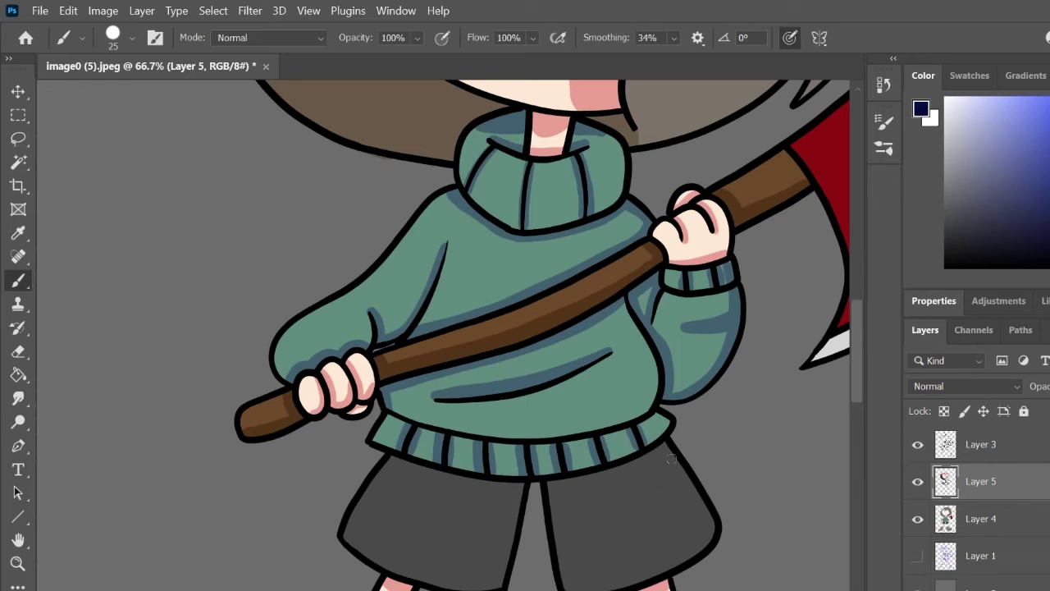
pyautogui.moveTo(561, 507)
pyautogui.mouseDown()
pyautogui.moveTo(687, 481)
pyautogui.moveTo(675, 492)
pyautogui.moveTo(552, 498)
pyautogui.moveTo(394, 467)
pyautogui.moveTo(506, 535)
pyautogui.moveTo(502, 493)
pyautogui.mouseUp()
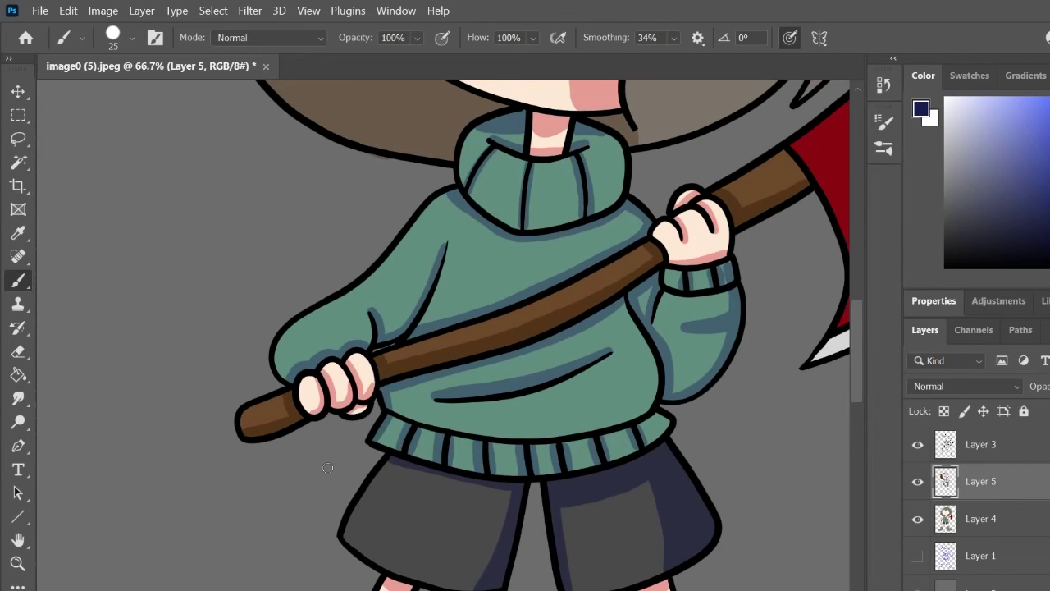
# Shade the lower part of the red axe head in dark purple below a curved edge across the head
pyautogui.moveTo(433, 100)
pyautogui.mouseDown()
pyautogui.moveTo(314, 429)
pyautogui.moveTo(297, 445)
pyautogui.mouseUp()
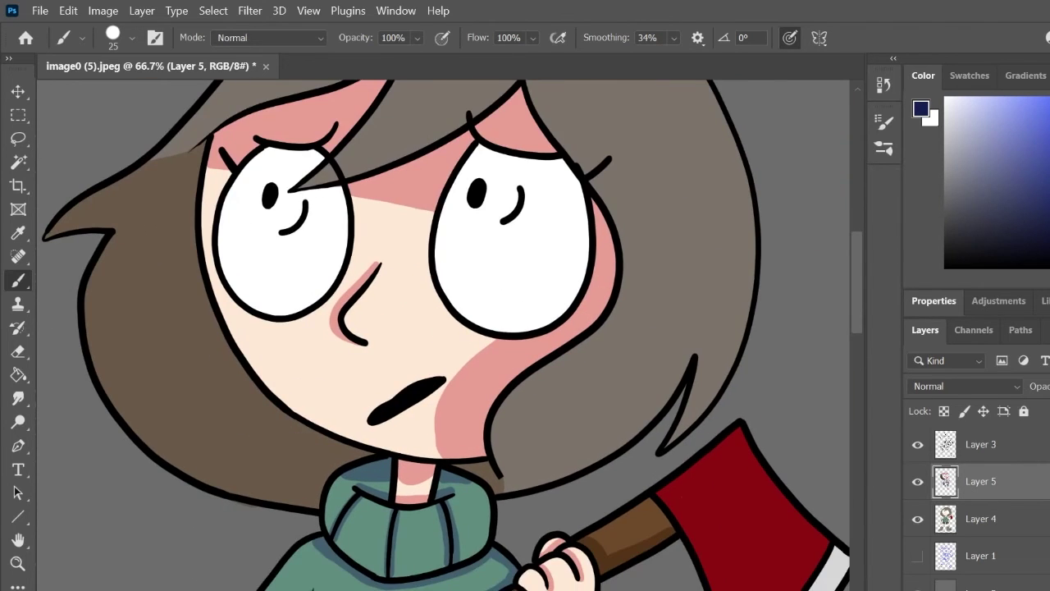
pyautogui.keyDown('alt'); pyautogui.click(642, 545); pyautogui.keyUp('alt')
pyautogui.moveTo(663, 399); pyautogui.dragTo(638, 262)
pyautogui.moveTo(654, 393); pyautogui.dragTo(757, 361)
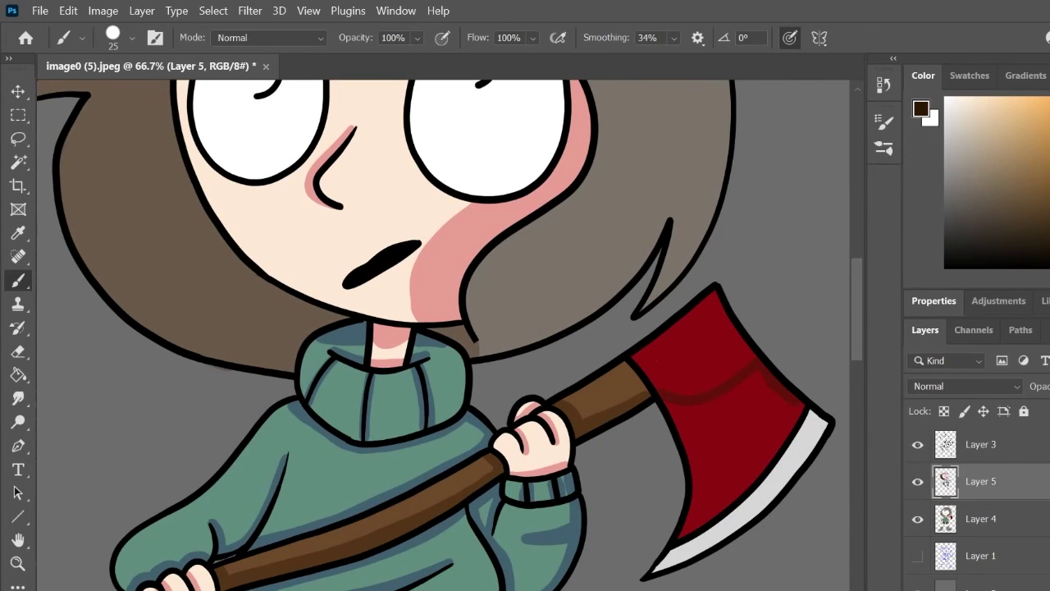
pyautogui.click(1049, 117)
pyautogui.click(1049, 205)
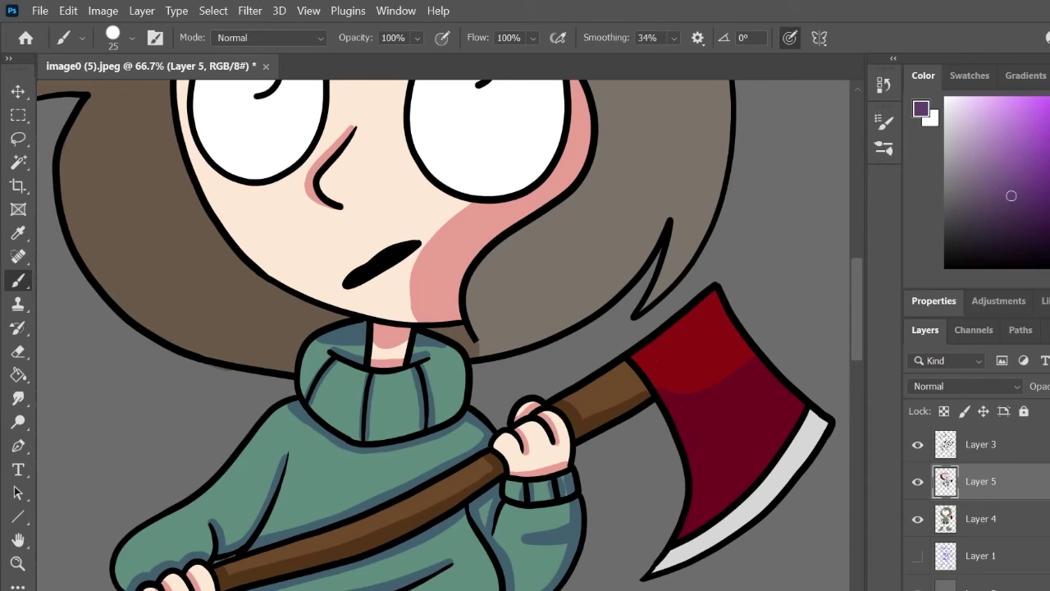
# Shade the axe's cutting edge in light purple on Layer 5
pyautogui.moveTo(1008, 190); pyautogui.dragTo(1013, 118)
pyautogui.moveTo(808, 413)
pyautogui.mouseDown()
pyautogui.moveTo(656, 571)
pyautogui.moveTo(722, 535)
pyautogui.moveTo(821, 428)
pyautogui.moveTo(728, 531)
pyautogui.mouseUp()
pyautogui.click(18, 351)
pyautogui.click(946, 524)
pyautogui.click(949, 486)
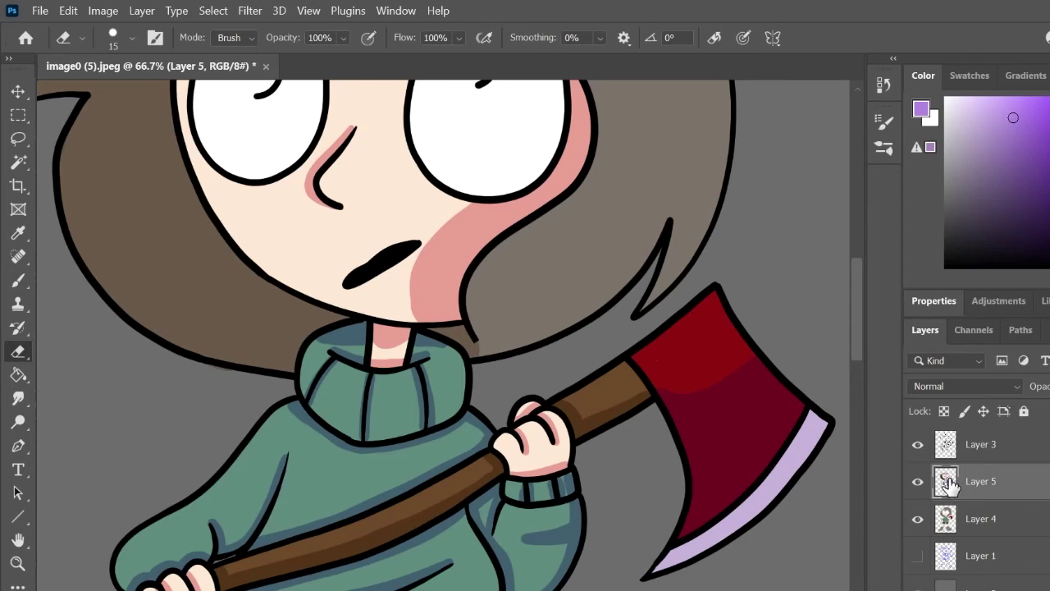
# Shade the upper part of both eyes in light purple beneath the fringe, ending at a slanted straight edge
pyautogui.click(25, 281)
pyautogui.moveTo(554, 92); pyautogui.dragTo(523, 276)
pyautogui.moveTo(384, 258); pyautogui.dragTo(530, 285)
pyautogui.moveTo(239, 228)
pyautogui.mouseDown()
pyautogui.moveTo(187, 218)
pyautogui.moveTo(271, 204)
pyautogui.moveTo(209, 207)
pyautogui.mouseUp()
pyautogui.hotkey('ctrl', 'z')
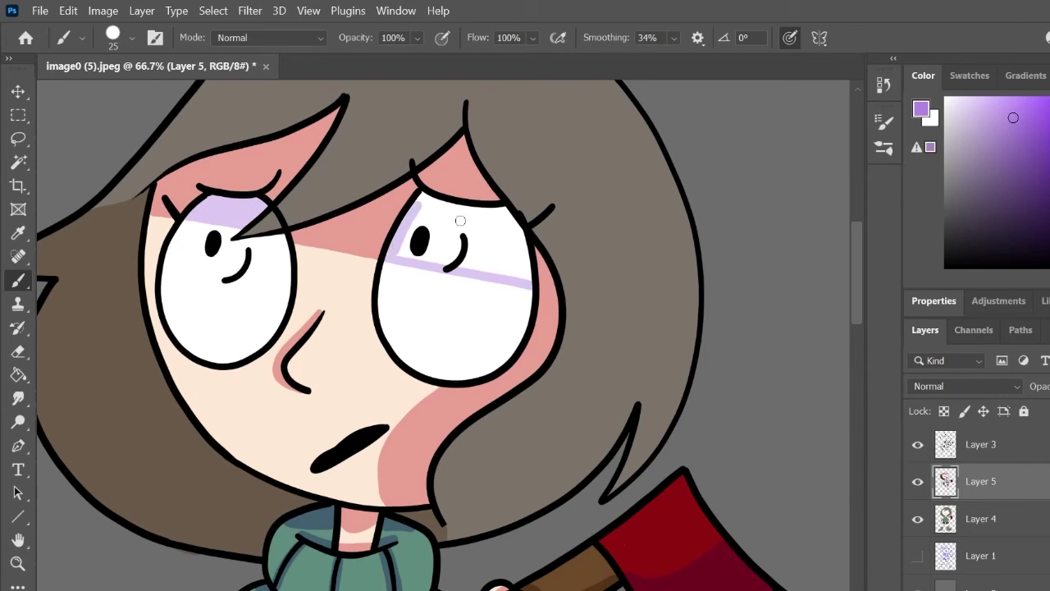
pyautogui.moveTo(460, 221)
pyautogui.mouseDown()
pyautogui.moveTo(521, 246)
pyautogui.moveTo(410, 215)
pyautogui.moveTo(513, 271)
pyautogui.moveTo(503, 271)
pyautogui.moveTo(492, 229)
pyautogui.moveTo(459, 222)
pyautogui.mouseUp()
pyautogui.press('e')
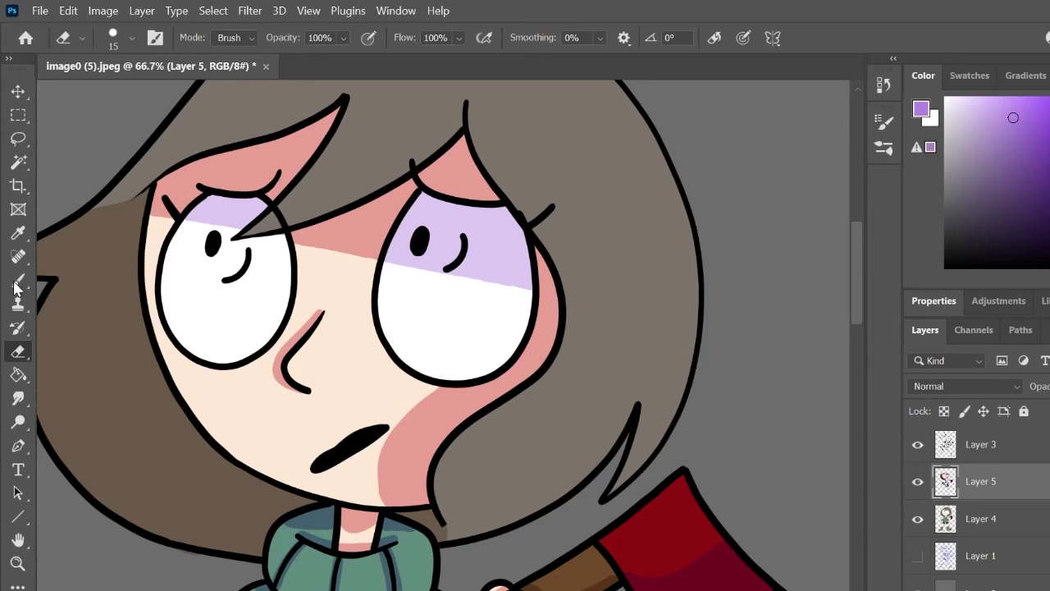
# Shade both boots in dark red along their sides, soles and ankle crease, covering the second boot's toe
pyautogui.click(15, 283)
pyautogui.moveTo(329, 526)
pyautogui.mouseDown()
pyautogui.moveTo(287, 312)
pyautogui.moveTo(474, 255)
pyautogui.mouseUp()
pyautogui.moveTo(1038, 126); pyautogui.dragTo(1049, 202)
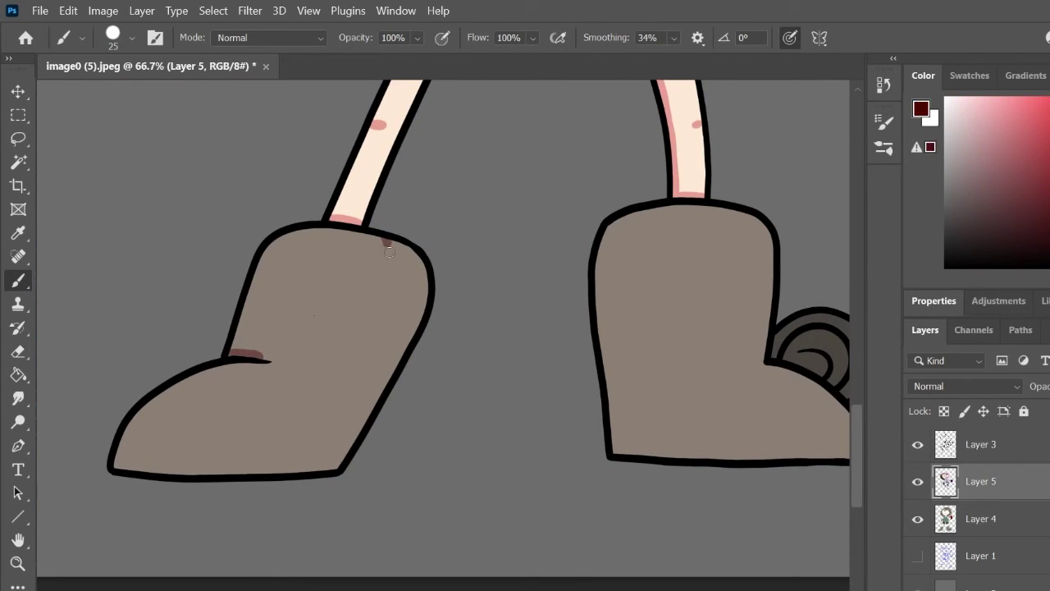
pyautogui.moveTo(390, 252)
pyautogui.mouseDown()
pyautogui.moveTo(160, 474)
pyautogui.moveTo(353, 450)
pyautogui.moveTo(410, 246)
pyautogui.moveTo(334, 459)
pyautogui.mouseUp()
pyautogui.moveTo(609, 226)
pyautogui.mouseDown()
pyautogui.moveTo(602, 336)
pyautogui.moveTo(614, 459)
pyautogui.mouseUp()
pyautogui.hscroll(3, 347, 304)
pyautogui.moveTo(562, 204)
pyautogui.mouseDown()
pyautogui.moveTo(557, 364)
pyautogui.moveTo(538, 448)
pyautogui.mouseUp()
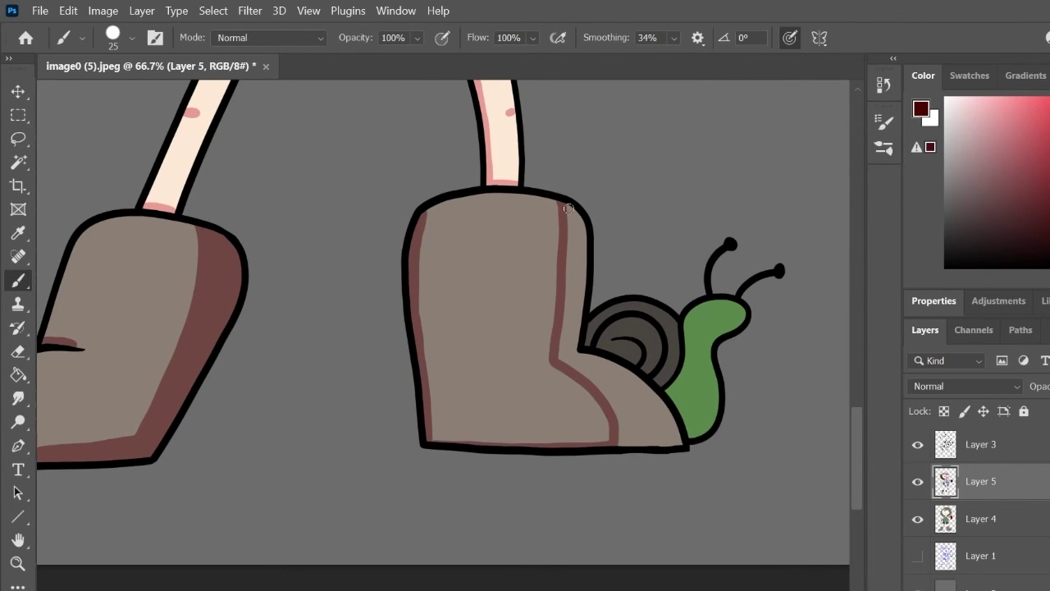
pyautogui.moveTo(580, 224)
pyautogui.mouseDown()
pyautogui.moveTo(571, 368)
pyautogui.moveTo(568, 357)
pyautogui.moveTo(679, 447)
pyautogui.moveTo(580, 353)
pyautogui.moveTo(635, 401)
pyautogui.moveTo(678, 321)
pyautogui.mouseUp()
pyautogui.hotkey('ctrl', 'z')
# Shade the snail's shell rings in very dark red and the outer side of its green body in navy
pyautogui.click(1048, 244)
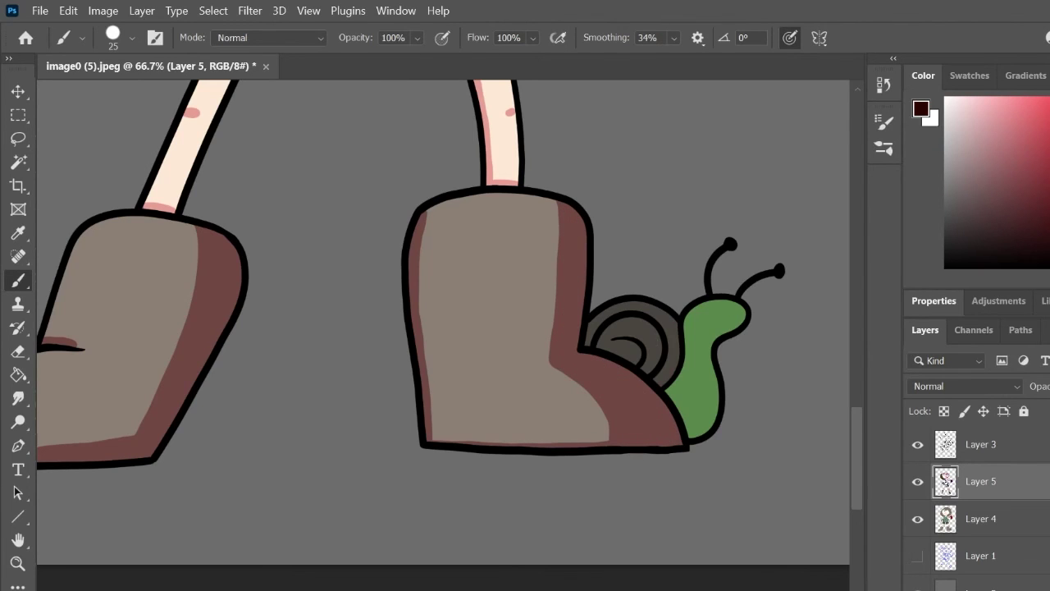
pyautogui.moveTo(661, 384)
pyautogui.mouseDown()
pyautogui.moveTo(662, 326)
pyautogui.moveTo(610, 351)
pyautogui.mouseUp()
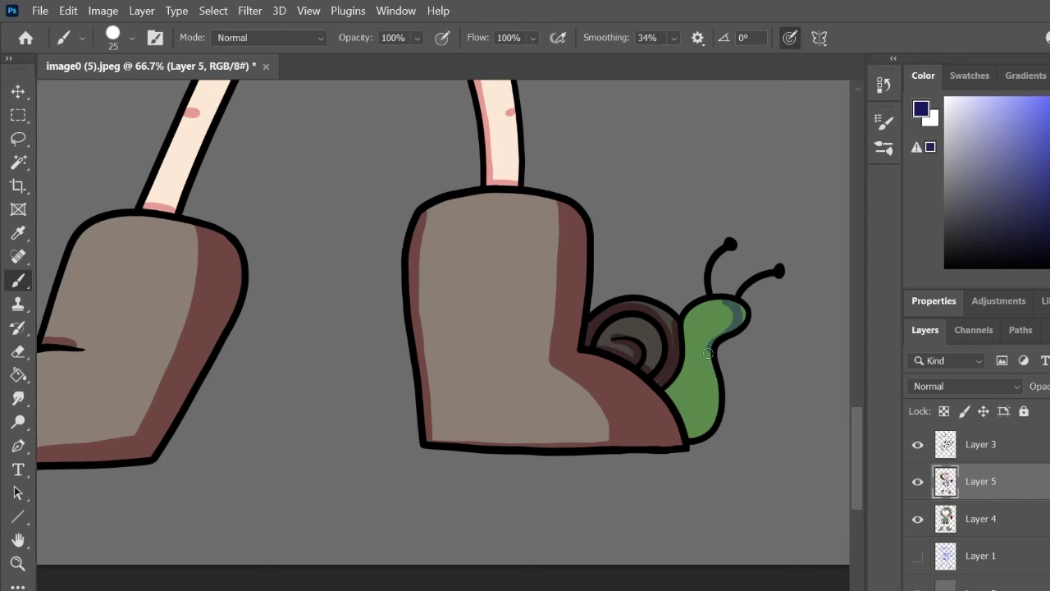
pyautogui.moveTo(708, 353); pyautogui.dragTo(693, 439)
pyautogui.moveTo(739, 316); pyautogui.dragTo(702, 427)
pyautogui.press('e')
# Paint white highlights: a streak across the axe head and small shine marks on the snail's head and neck
pyautogui.moveTo(488, 296); pyautogui.dragTo(500, 391)
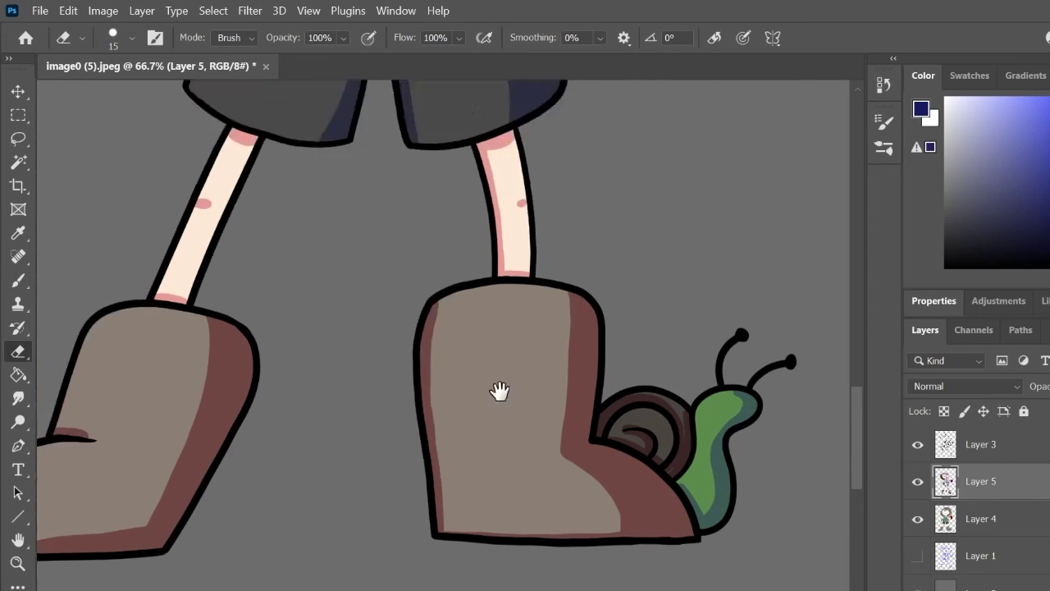
pyautogui.scroll(10, 443, 394)
pyautogui.scroll(-3, 607, 419)
pyautogui.press('x')
pyautogui.moveTo(719, 297); pyautogui.dragTo(731, 448)
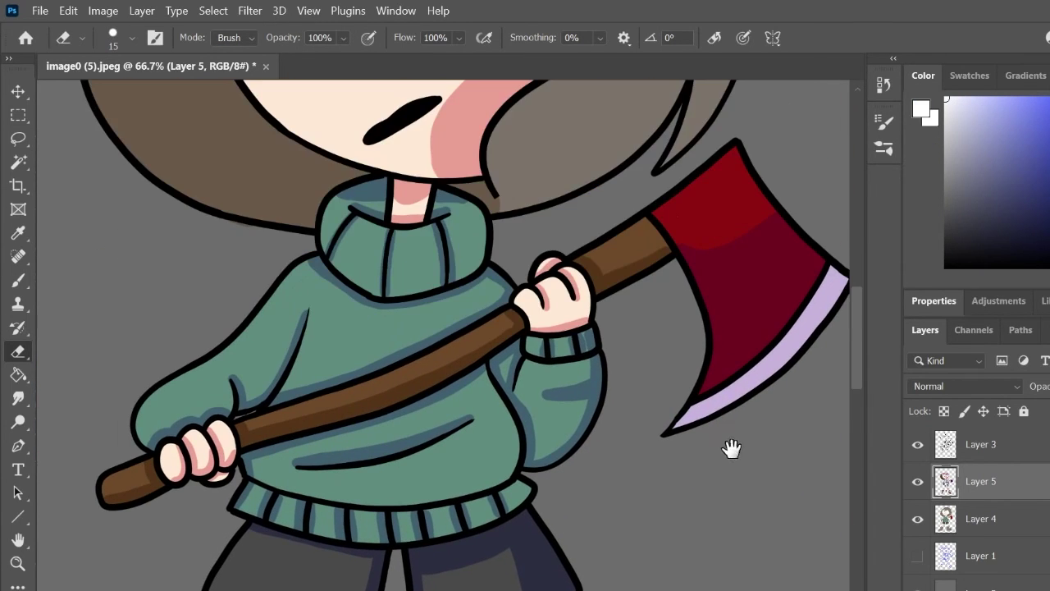
pyautogui.press('b')
pyautogui.moveTo(802, 238); pyautogui.dragTo(716, 339)
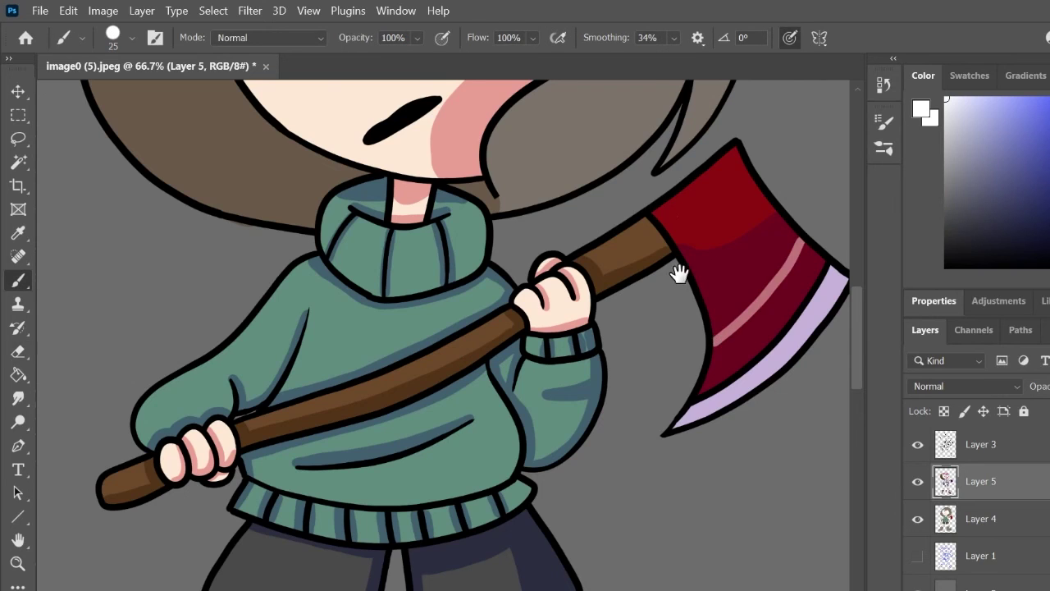
pyautogui.scroll(-10, 679, 274)
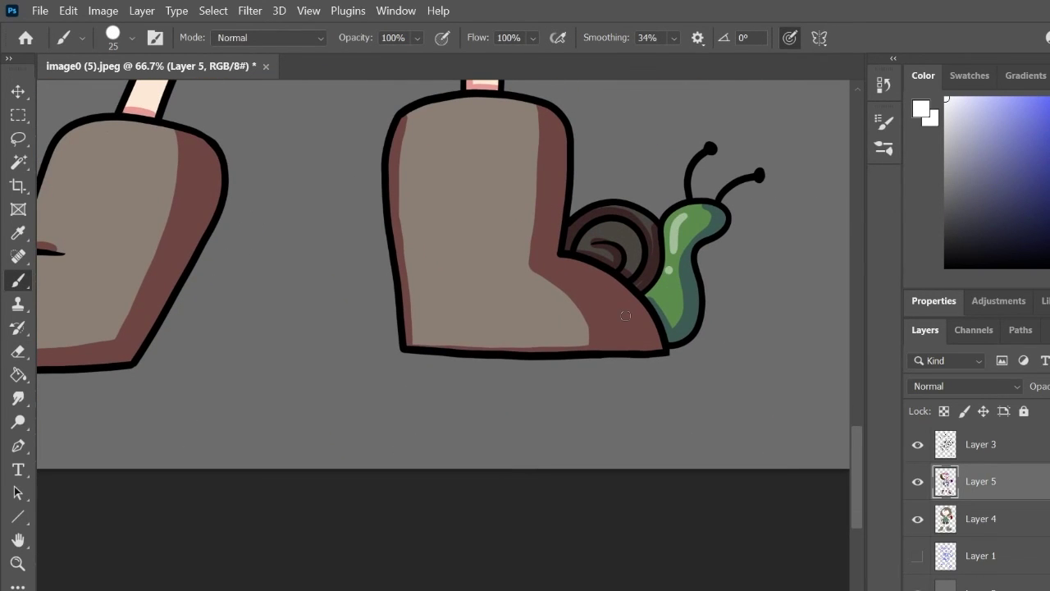
# Fill the background on Layer 2 with dark navy while Layers 4 and 5 are hidden, and show both layers again
pyautogui.press('z')
pyautogui.click(336, 37)
pyautogui.click(993, 583)
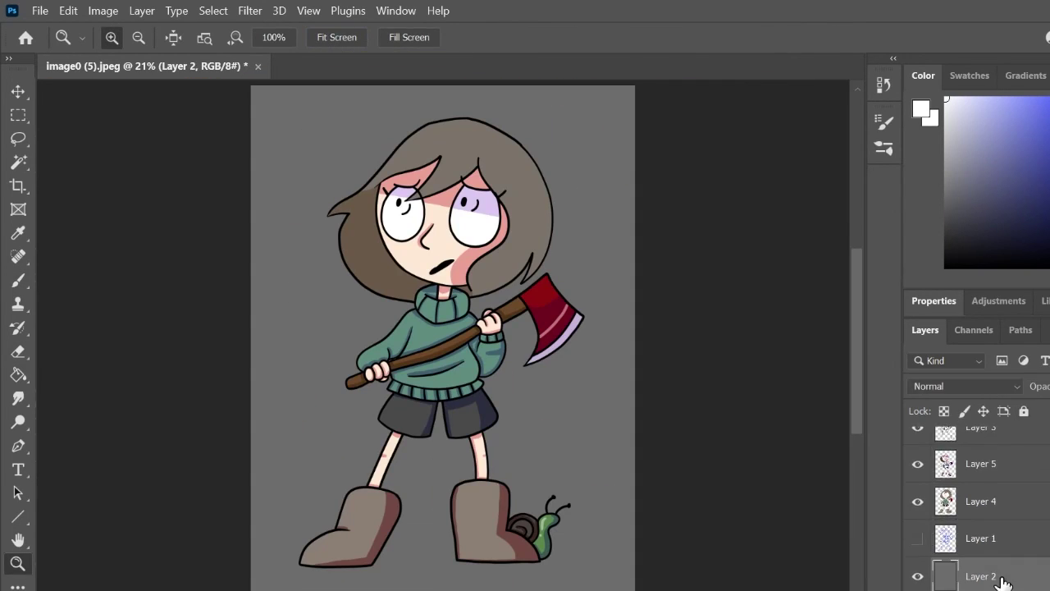
pyautogui.moveTo(918, 500); pyautogui.dragTo(918, 463)
pyautogui.moveTo(944, 99); pyautogui.dragTo(1049, 235)
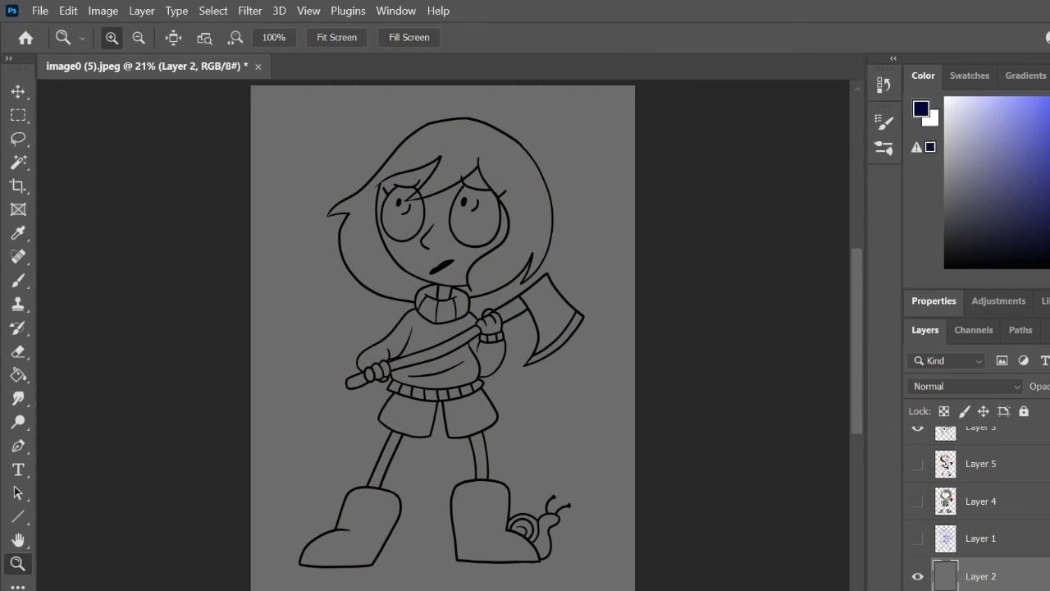
pyautogui.click(18, 375)
pyautogui.click(283, 466)
pyautogui.hotkey('ctrl', 'z')
pyautogui.click(258, 489)
pyautogui.hotkey('ctrl', 'z')
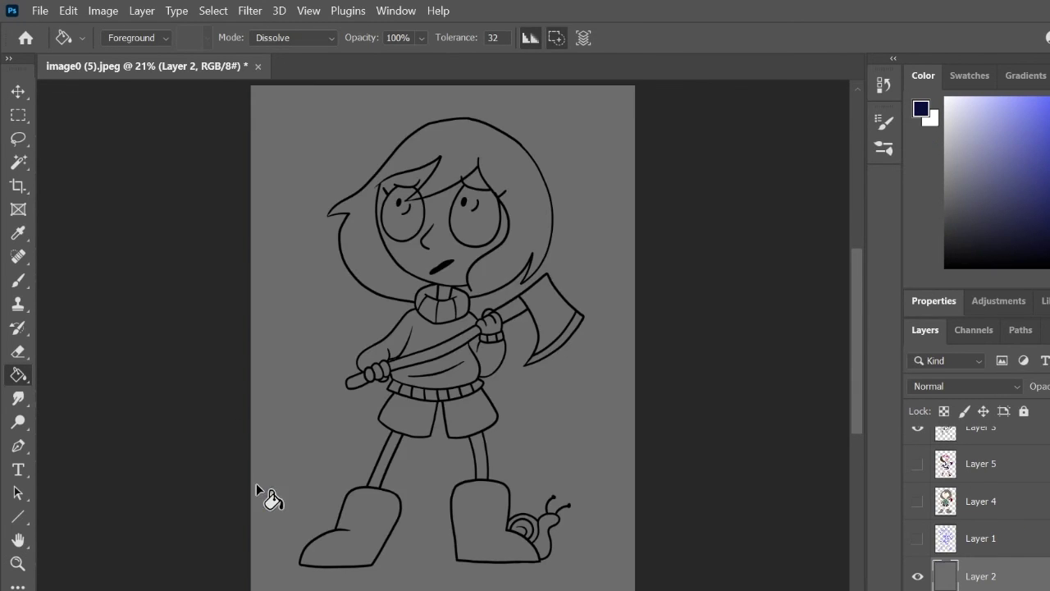
pyautogui.click(257, 489)
pyautogui.moveTo(918, 501); pyautogui.dragTo(917, 465)
# Set up a speckled brush at 385 px in a muted blue and try it on the background beside the hair
pyautogui.click(18, 281)
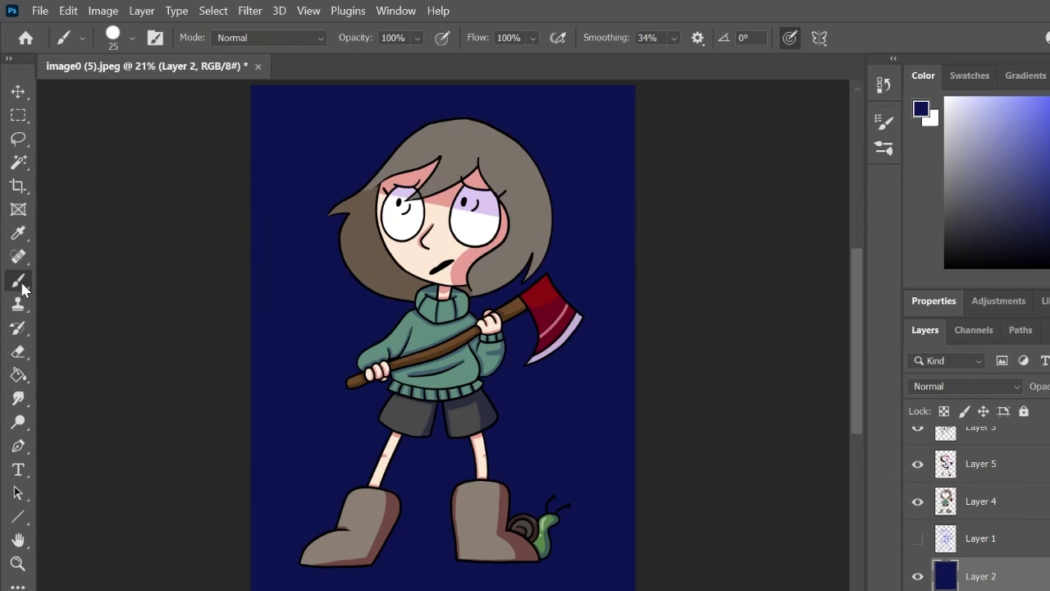
pyautogui.click(883, 149)
pyautogui.moveTo(856, 344); pyautogui.dragTo(856, 471)
pyautogui.click(672, 470)
pyautogui.click(883, 148)
pyautogui.moveTo(1003, 210); pyautogui.dragTo(1028, 185)
pyautogui.click(132, 38)
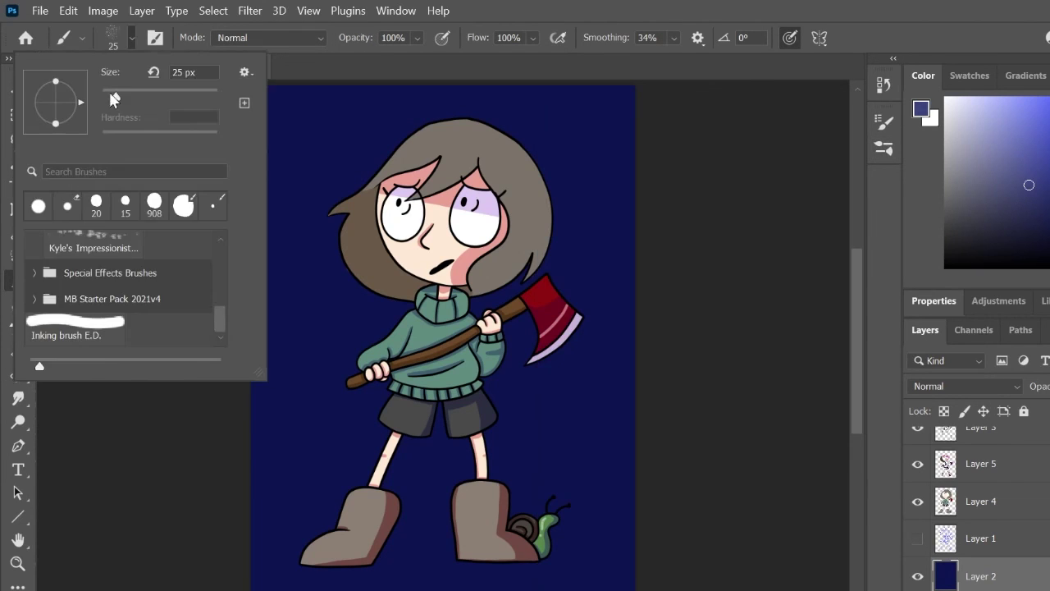
pyautogui.click(132, 37)
pyautogui.moveTo(112, 98); pyautogui.dragTo(180, 98)
pyautogui.click(133, 40)
pyautogui.click(132, 37)
pyautogui.moveTo(283, 164)
pyautogui.mouseDown()
pyautogui.moveTo(304, 108)
pyautogui.moveTo(238, 399)
pyautogui.mouseUp()
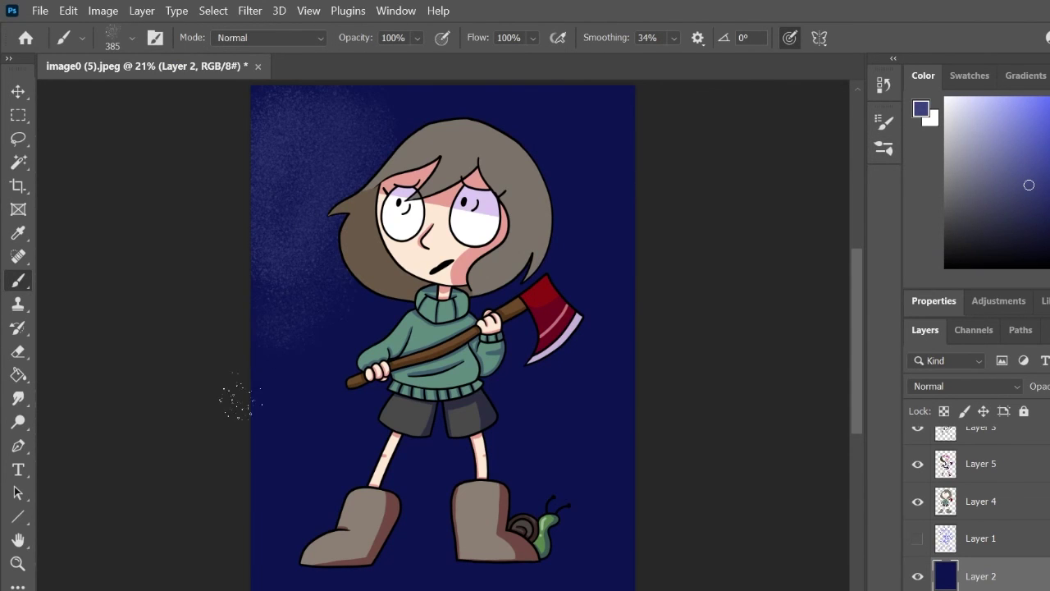
pyautogui.hotkey('ctrl', 'z')
# Paint wide, soft greyish-blue swirls across the navy background on Layer 2 behind the character
pyautogui.click(993, 157)
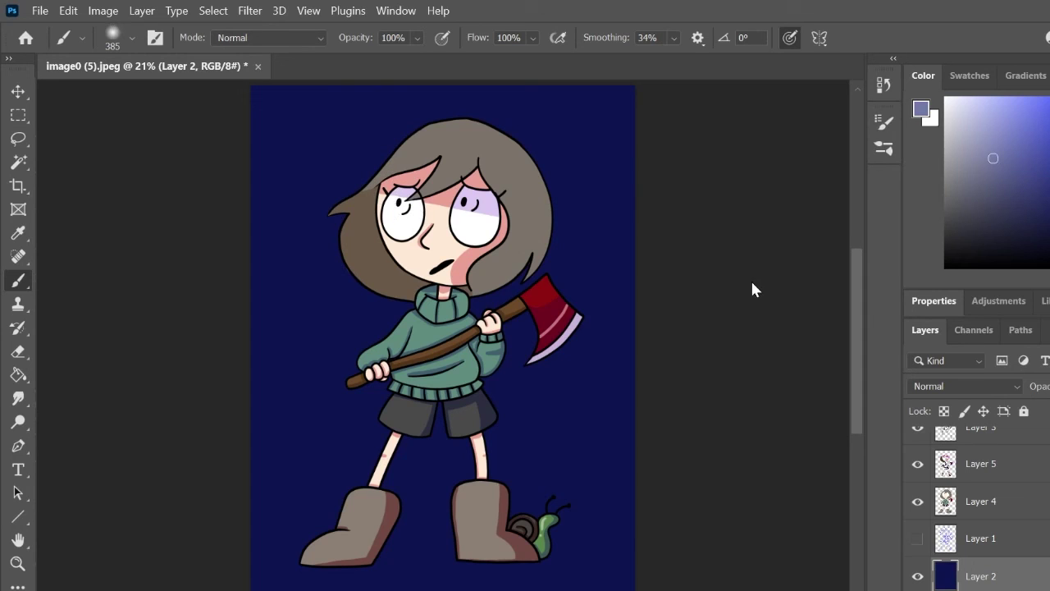
pyautogui.moveTo(633, 241); pyautogui.dragTo(238, 308)
pyautogui.moveTo(238, 468); pyautogui.dragTo(623, 448)
pyautogui.moveTo(644, 254)
pyautogui.mouseDown()
pyautogui.moveTo(278, 213)
pyautogui.moveTo(247, 320)
pyautogui.mouseUp()
pyautogui.moveTo(246, 468); pyautogui.dragTo(544, 495)
# Undo the stray soft strokes and paint further greyish-blue swirls over the remaining navy areas of Layer 2
pyautogui.click(977, 430)
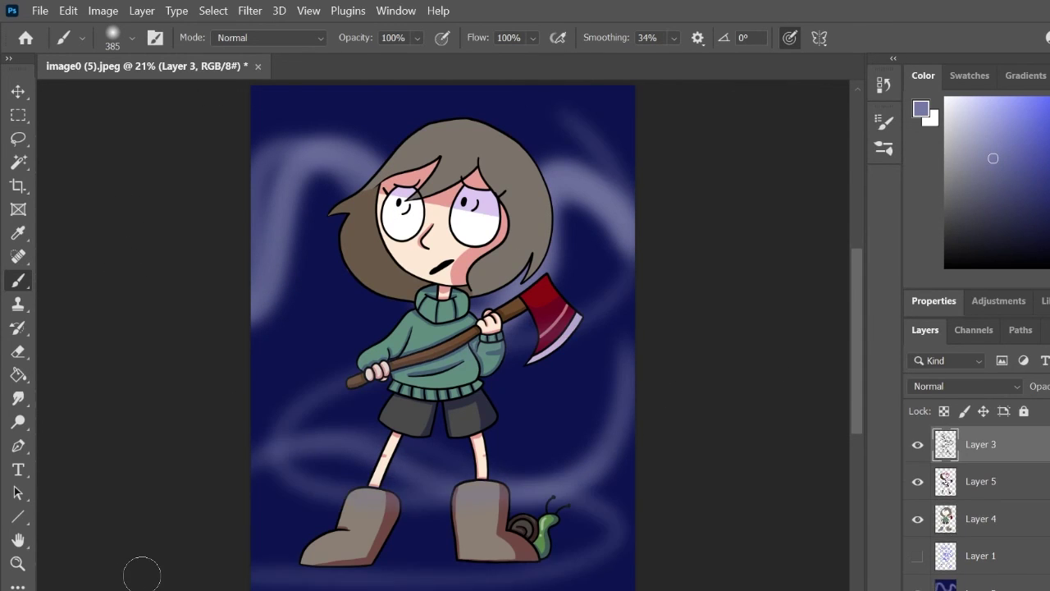
pyautogui.click(969, 584)
pyautogui.moveTo(349, 342)
pyautogui.mouseDown()
pyautogui.moveTo(422, 422)
pyautogui.moveTo(607, 460)
pyautogui.moveTo(280, 254)
pyautogui.mouseUp()
pyautogui.hotkey('ctrl', 'z')
pyautogui.hotkey('ctrl', 'z')
pyautogui.moveTo(630, 347)
pyautogui.mouseDown()
pyautogui.moveTo(628, 366)
pyautogui.moveTo(454, 488)
pyautogui.moveTo(361, 179)
pyautogui.moveTo(558, 131)
pyautogui.moveTo(123, 513)
pyautogui.mouseUp()
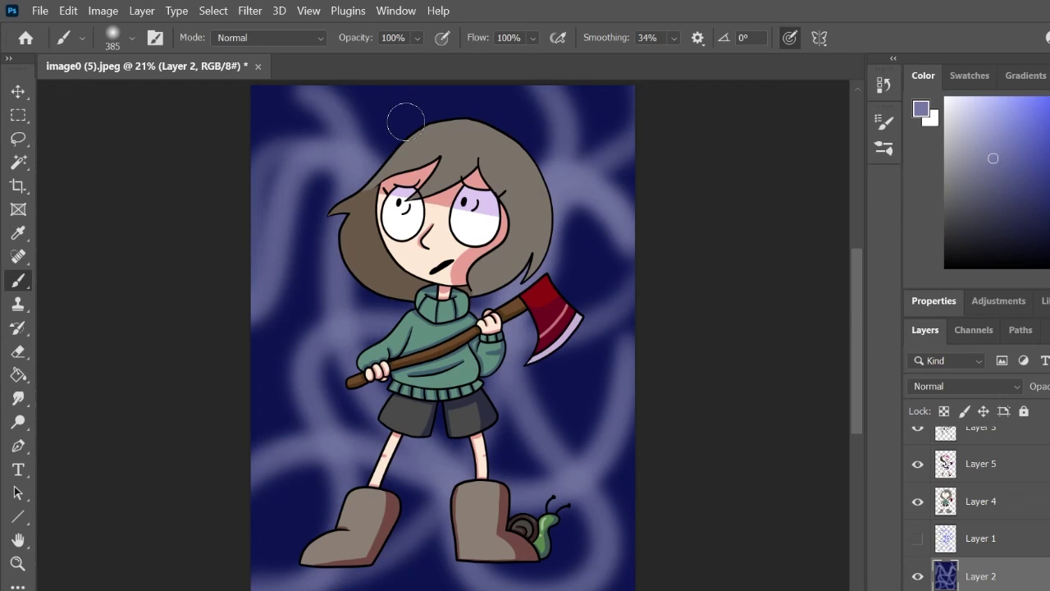
# Switch to a solid white brush at 28 px and set its smoothing to 0%
pyautogui.click(884, 149)
pyautogui.moveTo(859, 426); pyautogui.dragTo(859, 484)
pyautogui.click(884, 148)
pyautogui.click(946, 98)
pyautogui.click(132, 38)
pyautogui.click(140, 98)
pyautogui.moveTo(282, 97)
pyautogui.mouseDown()
pyautogui.moveTo(277, 124)
pyautogui.moveTo(279, 110)
pyautogui.mouseUp()
pyautogui.hotkey('ctrl', 'z')
pyautogui.hotkey('ctrl', 'z')
pyautogui.click(673, 38)
pyautogui.moveTo(685, 67); pyautogui.dragTo(652, 68)
# Handwrite "E.D." and "JBA" in white on two lines in the canvas's upper-left corner and underline them
pyautogui.moveTo(284, 92); pyautogui.dragTo(282, 170)
pyautogui.moveTo(312, 132); pyautogui.dragTo(317, 169)
pyautogui.moveTo(305, 155); pyautogui.dragTo(316, 154)
pyautogui.moveTo(255, 194)
pyautogui.mouseDown()
pyautogui.moveTo(319, 193)
pyautogui.moveTo(290, 224)
pyautogui.mouseUp()
pyautogui.hotkey('ctrl', 'z')
pyautogui.hotkey('ctrl', 'z')
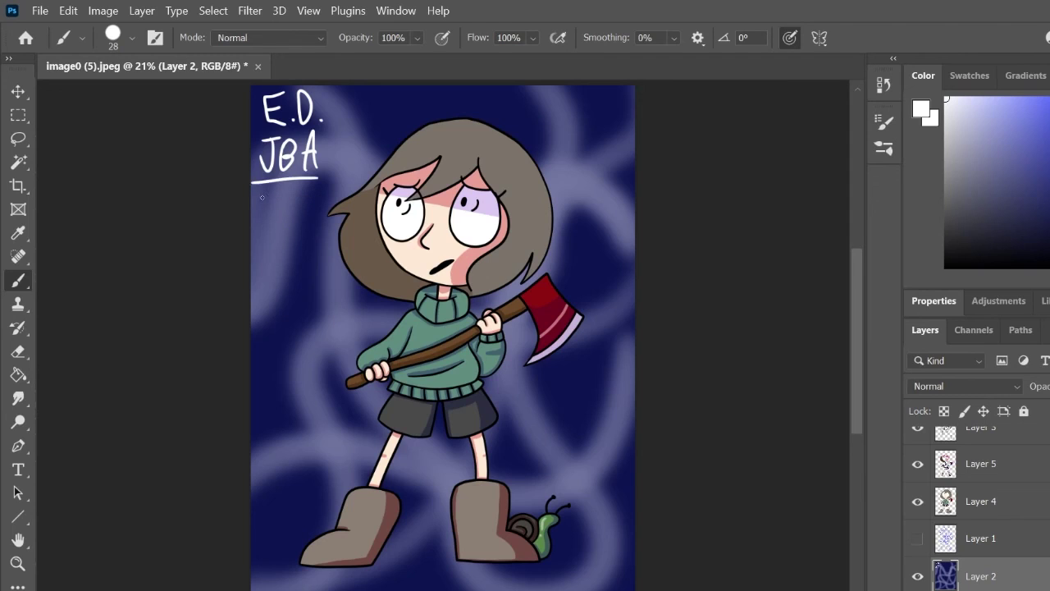